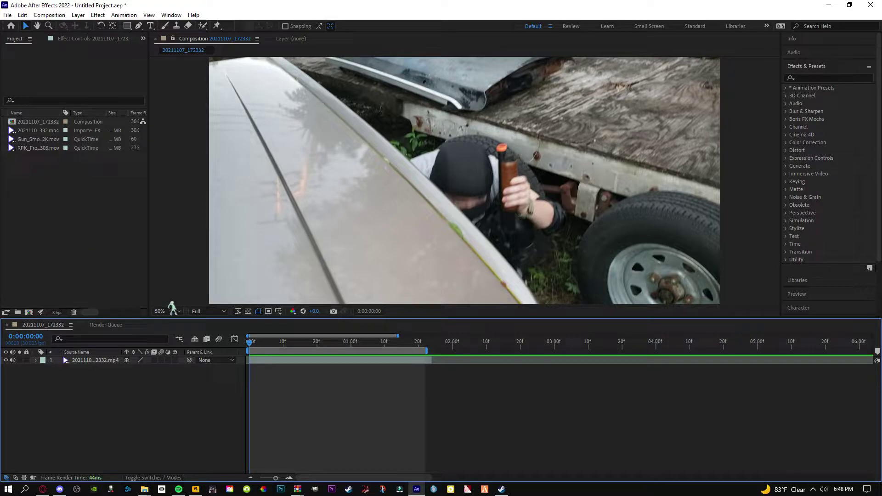
# - Add a null object layer to the composition above the footage
pyautogui.moveTo(250, 344); pyautogui.dragTo(307, 362)
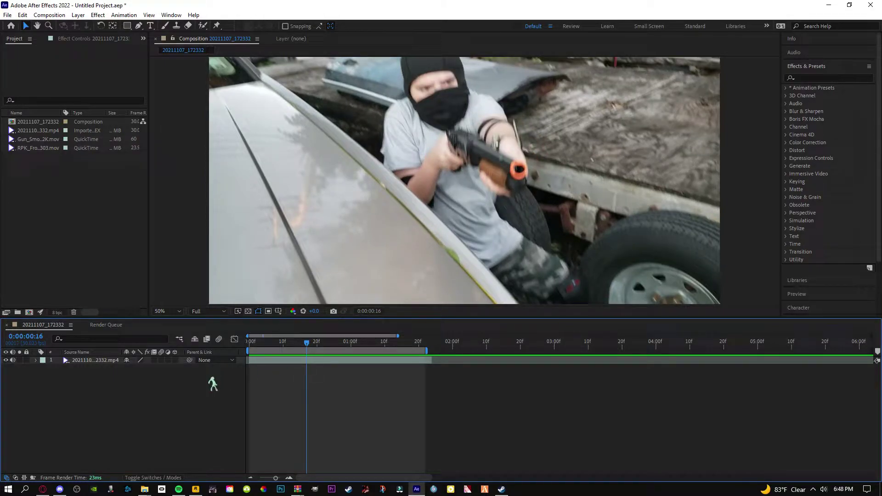
pyautogui.moveTo(306, 345); pyautogui.dragTo(239, 335)
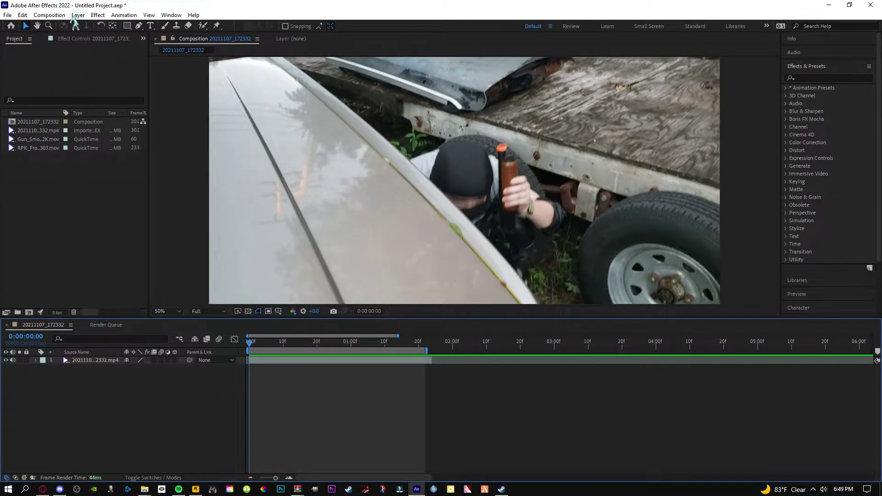
pyautogui.click(78, 15)
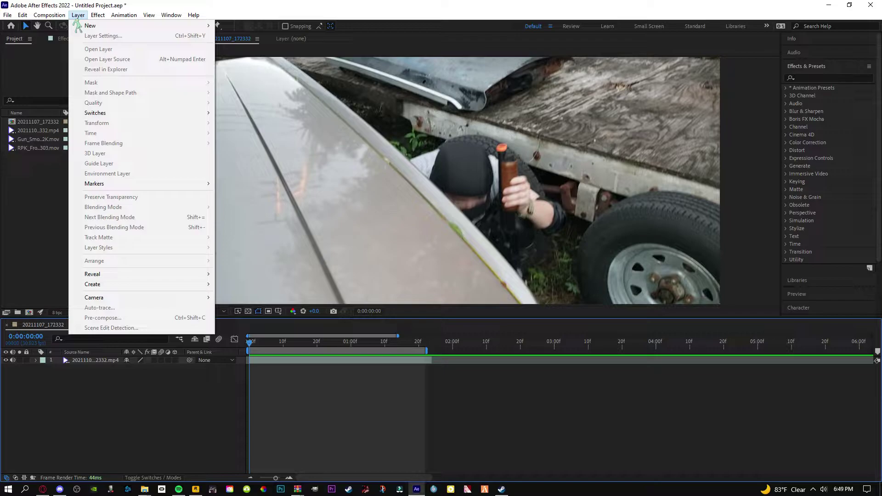
pyautogui.moveTo(77, 25)
pyautogui.click(239, 64)
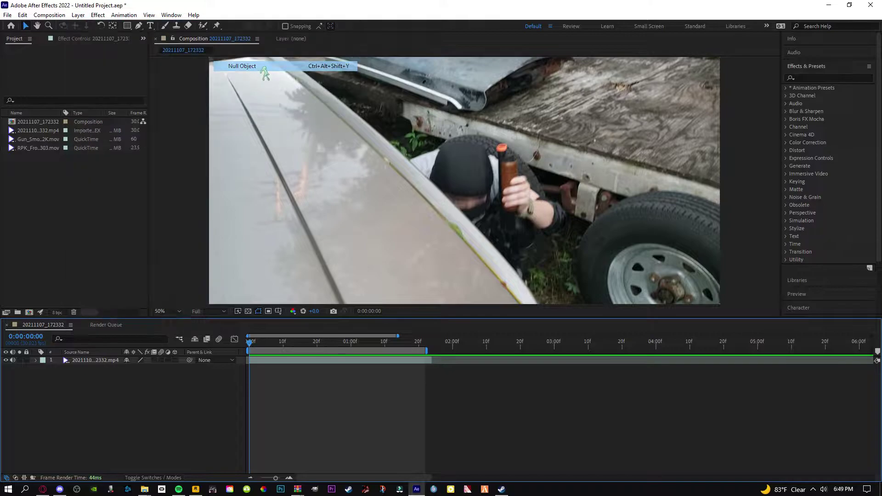
pyautogui.click(306, 370)
pyautogui.click(211, 403)
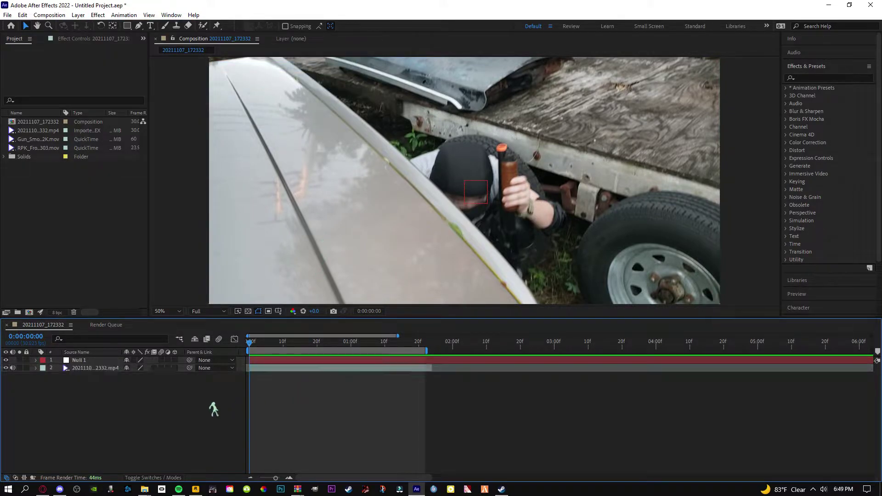
# - Apply the Mocha AE effect to the 20211107_172332.mp4 layer at the first frame and launch Mocha AE
pyautogui.moveTo(253, 345)
pyautogui.mouseDown()
pyautogui.moveTo(316, 344)
pyautogui.moveTo(249, 346)
pyautogui.mouseUp()
pyautogui.rightClick(271, 368)
pyautogui.moveTo(301, 231)
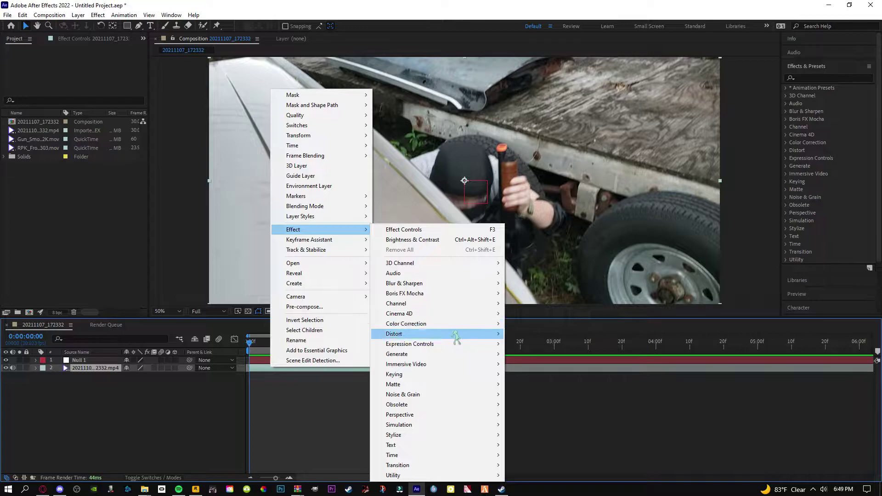
pyautogui.moveTo(456, 329)
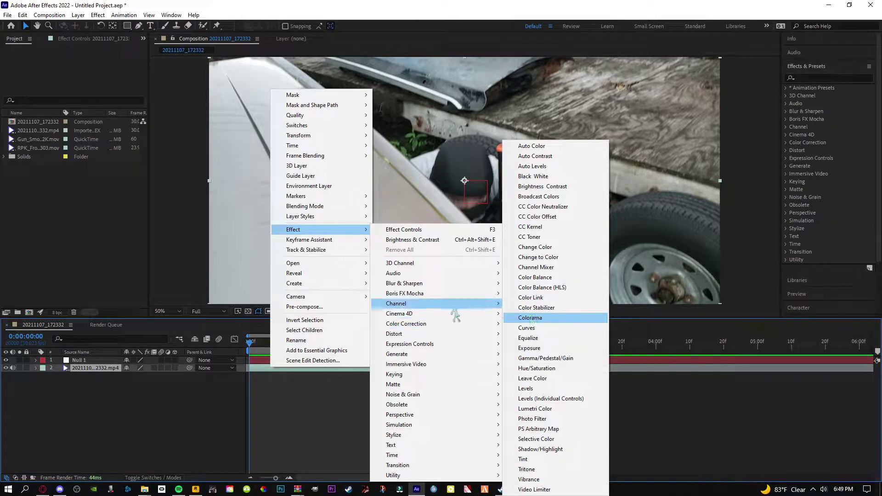
pyautogui.moveTo(437, 297)
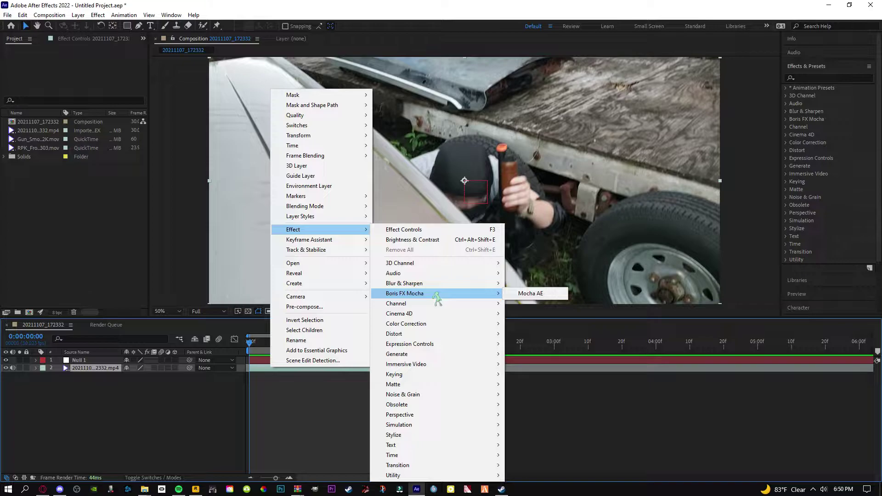
pyautogui.click(520, 295)
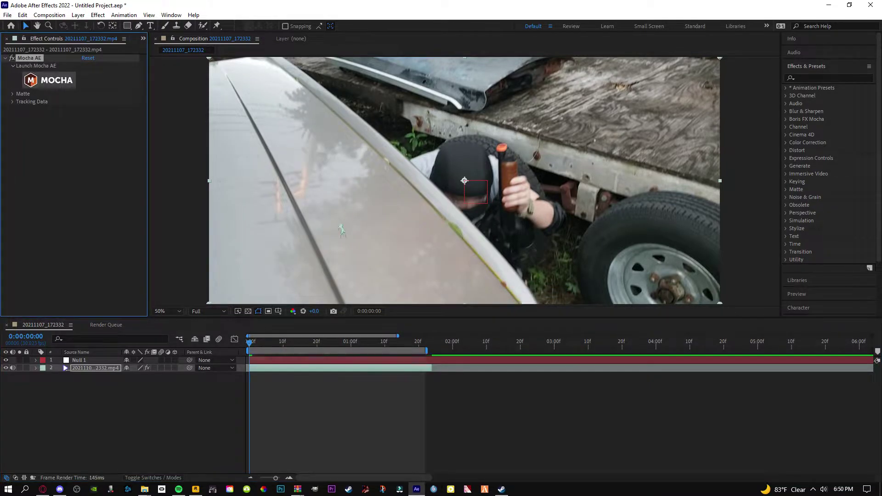
pyautogui.click(44, 66)
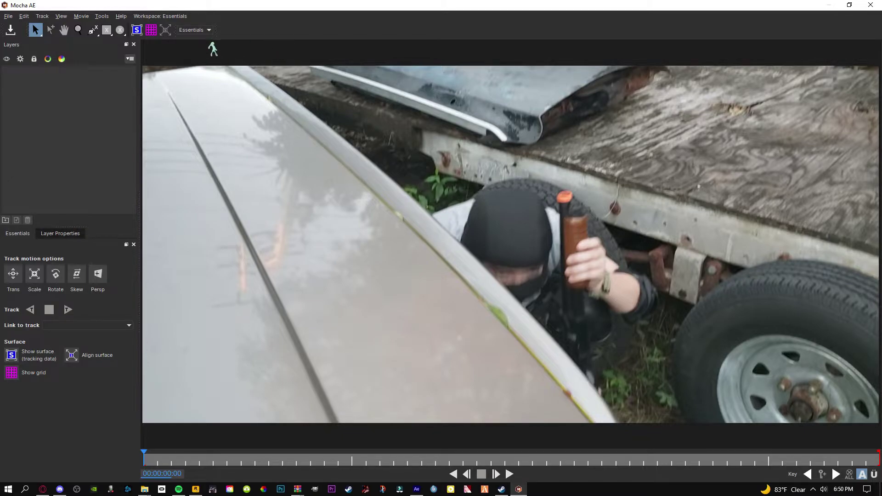
# - Switch the Mocha workspace to Classic and back to Essentials
pyautogui.click(196, 30)
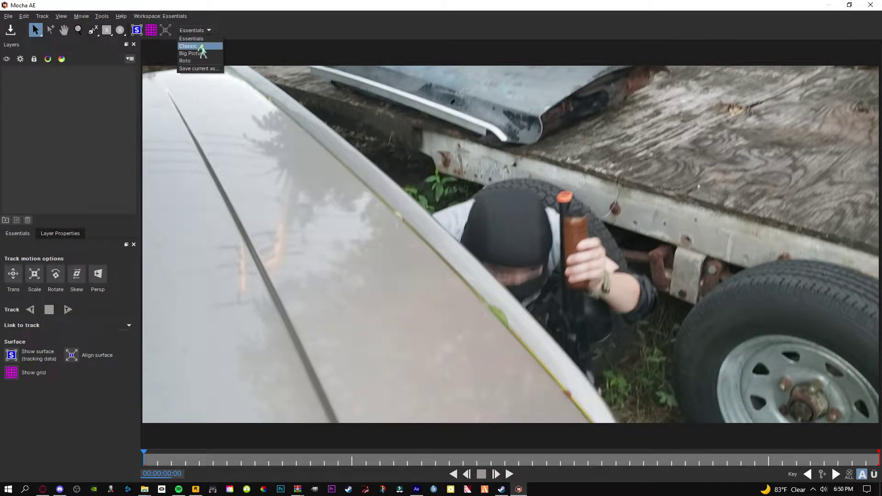
pyautogui.click(193, 38)
pyautogui.click(292, 30)
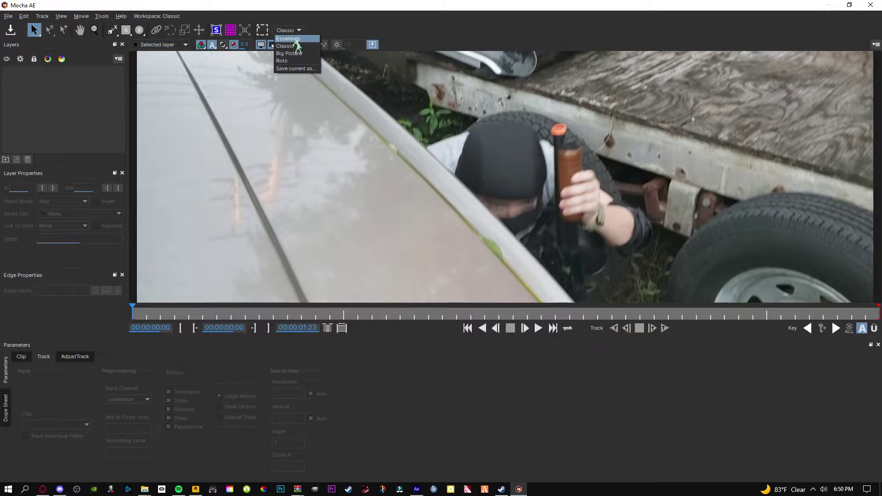
pyautogui.click(289, 47)
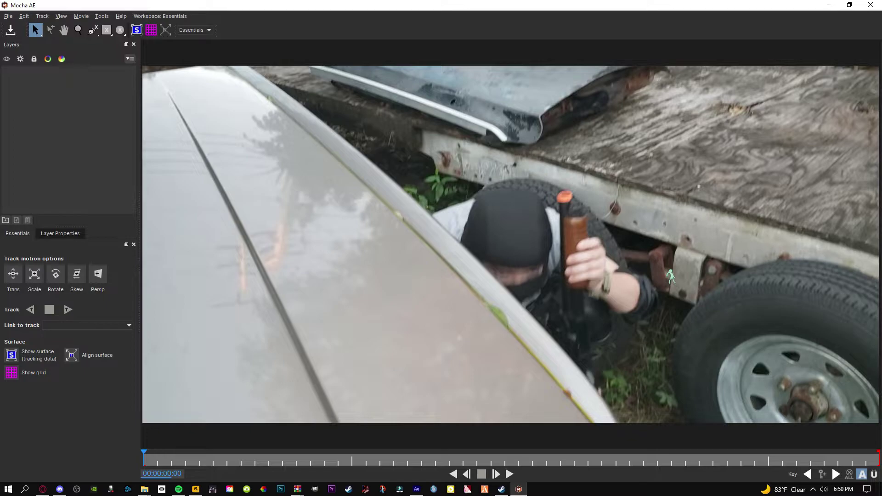
# - Draw a closed spline around the wooden trailer bed on the first frame as the tracking region
pyautogui.moveTo(145, 455); pyautogui.dragTo(422, 427)
pyautogui.click(92, 30)
pyautogui.click(828, 249)
pyautogui.click(878, 159)
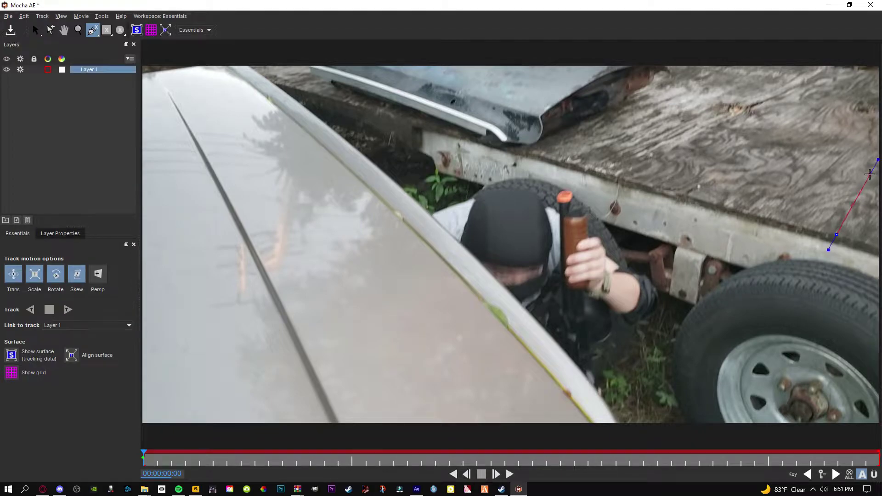
pyautogui.click(836, 97)
pyautogui.click(743, 72)
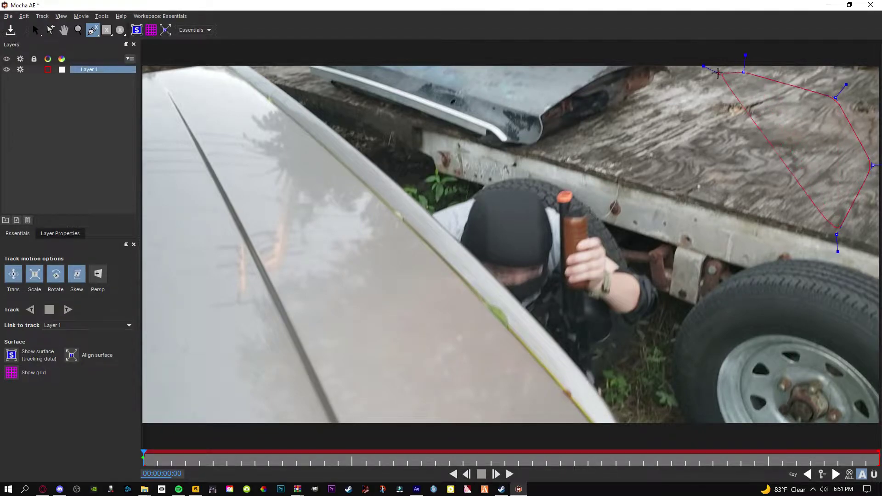
pyautogui.click(684, 80)
pyautogui.click(622, 112)
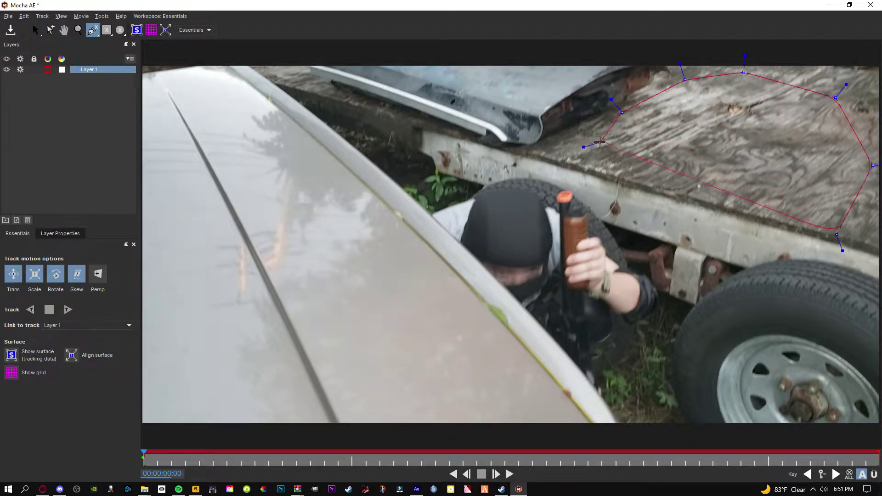
pyautogui.click(601, 155)
pyautogui.click(699, 196)
pyautogui.rightClick(775, 218)
# - Track the trailer-bed shape forward through the whole clip and save the changes while closing Mocha AE
pyautogui.click(68, 311)
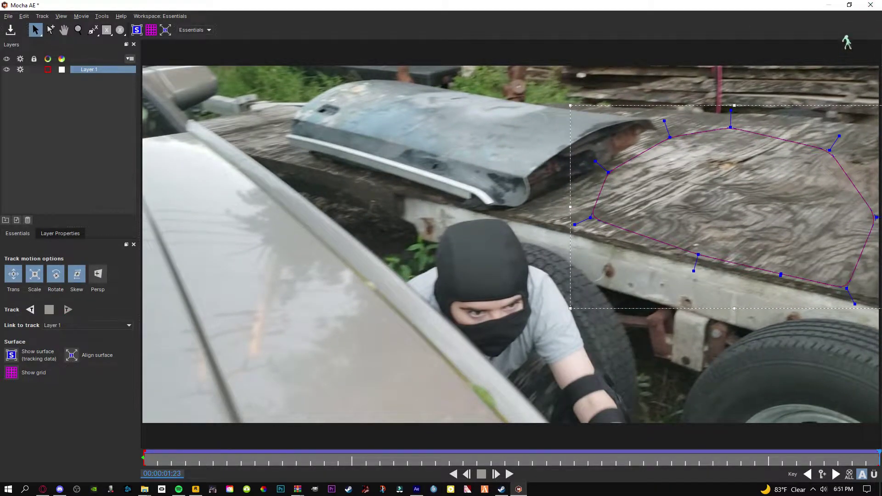
pyautogui.click(870, 7)
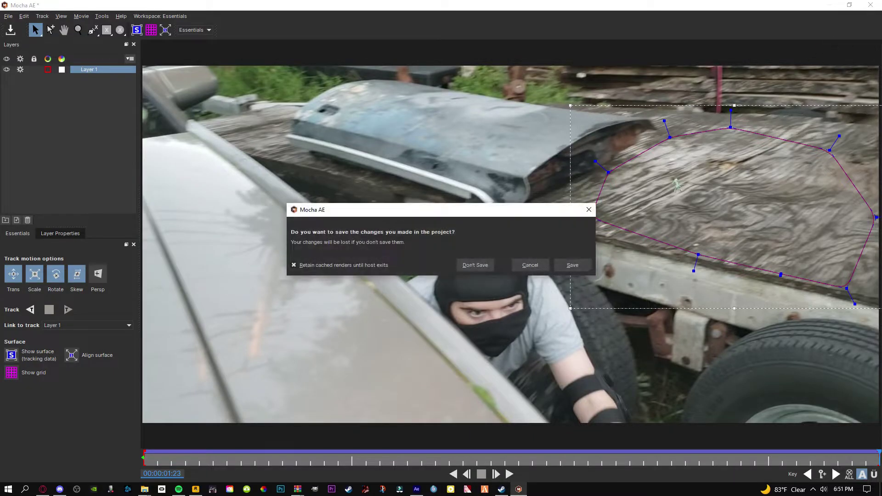
pyautogui.click(578, 268)
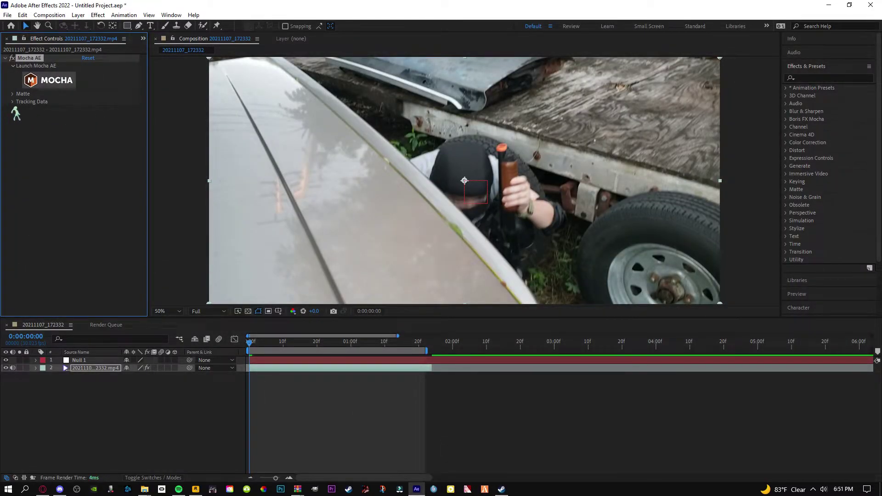
# - Create track data for the Mocha effect from Layer 1
pyautogui.click(13, 102)
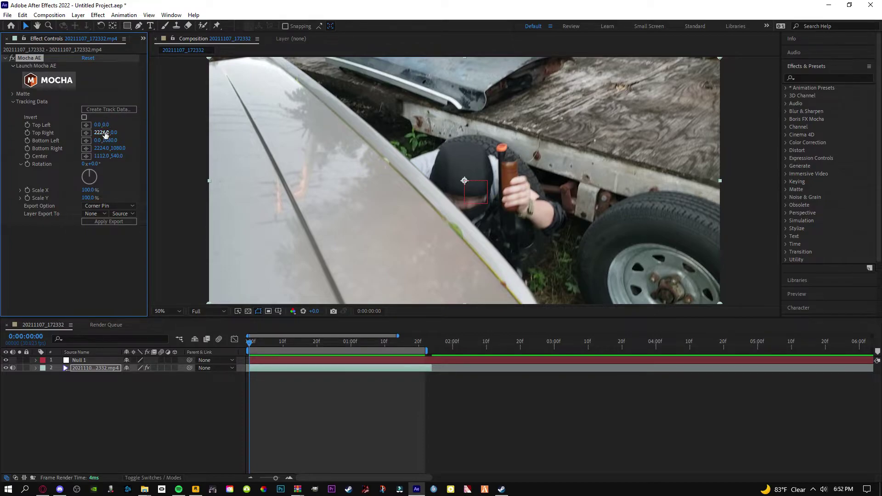
pyautogui.click(106, 110)
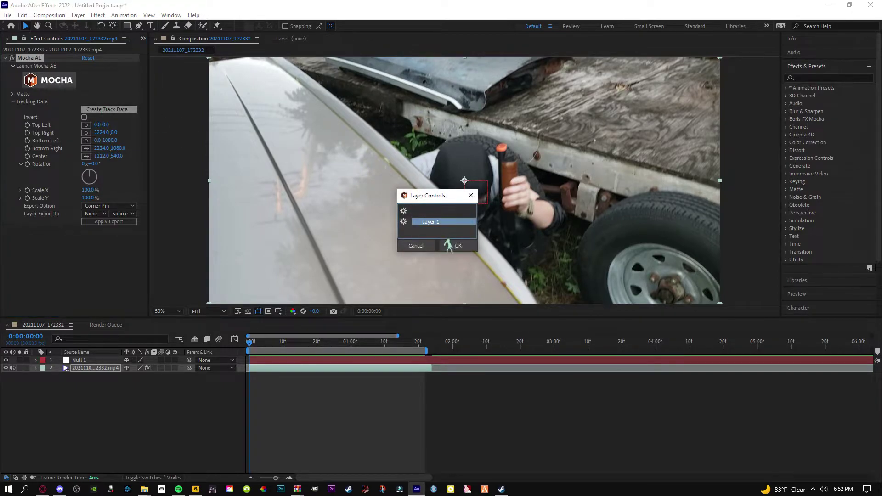
pyautogui.click(451, 247)
# - Export the tracking data to the Null 1 layer with the Transform option and close the effect controls
pyautogui.click(121, 206)
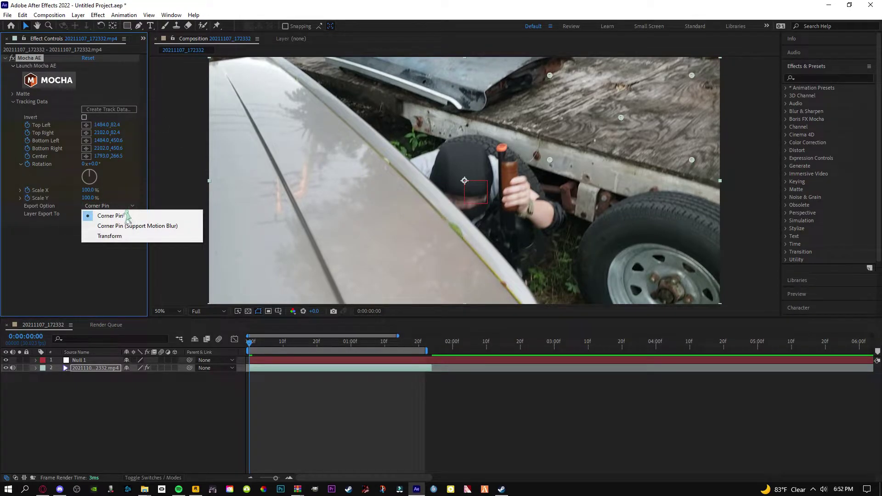
pyautogui.click(107, 236)
pyautogui.click(94, 214)
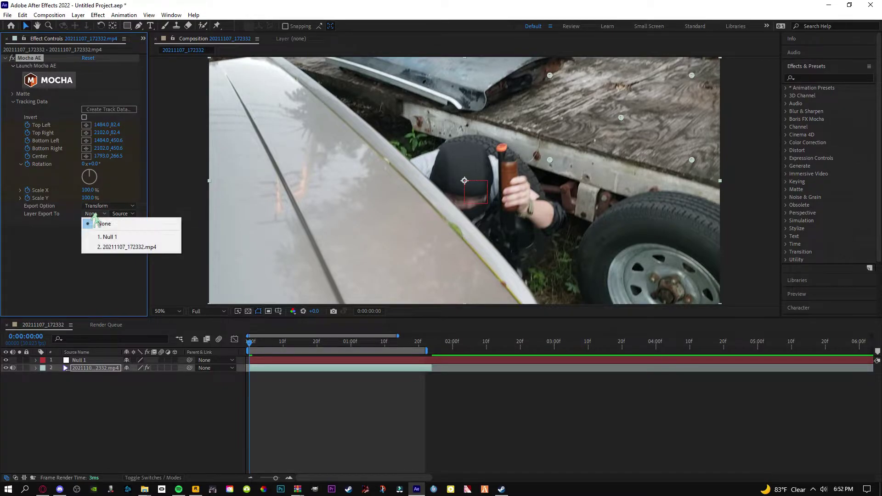
pyautogui.click(109, 237)
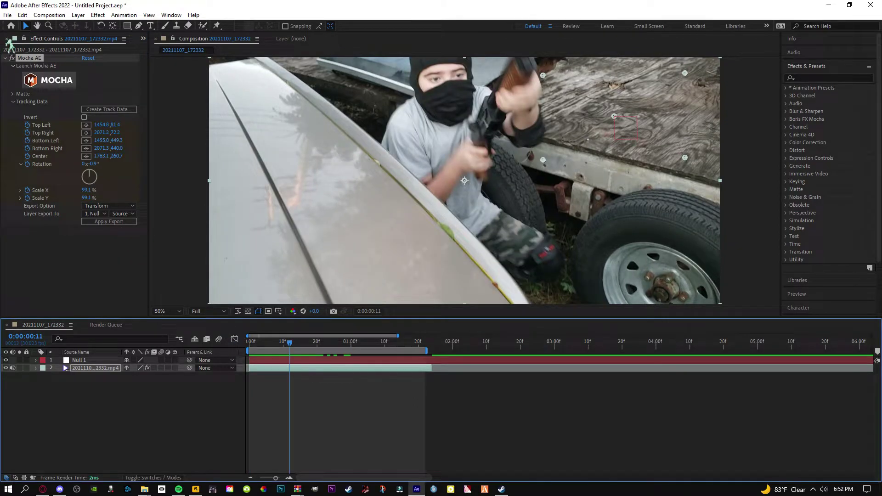
pyautogui.click(6, 39)
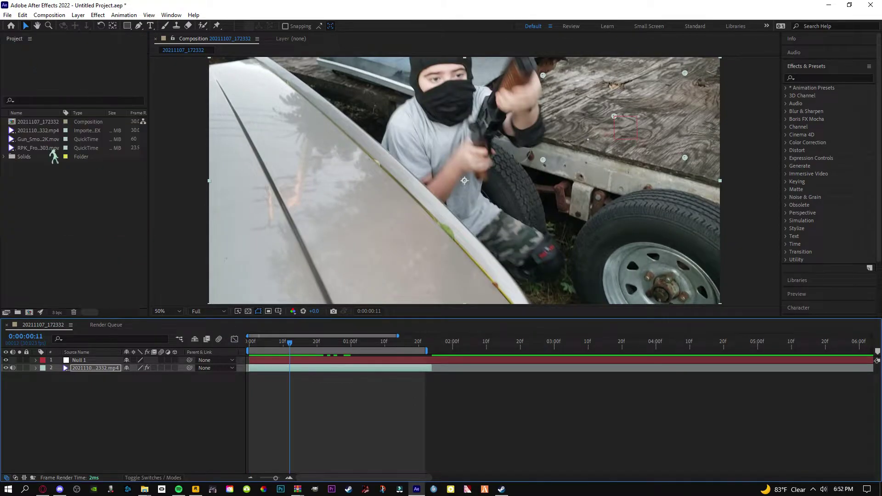
# - Try adding Gun_Smoke_6_Angled_1775_2K.mov to the composition and parenting it to Null 1
pyautogui.moveTo(38, 139); pyautogui.dragTo(178, 364)
pyautogui.click(190, 397)
pyautogui.click(216, 360)
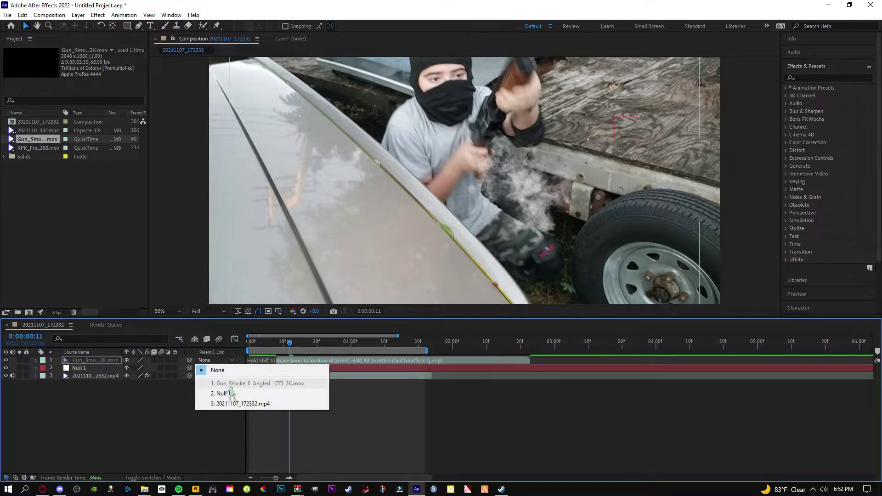
pyautogui.click(178, 408)
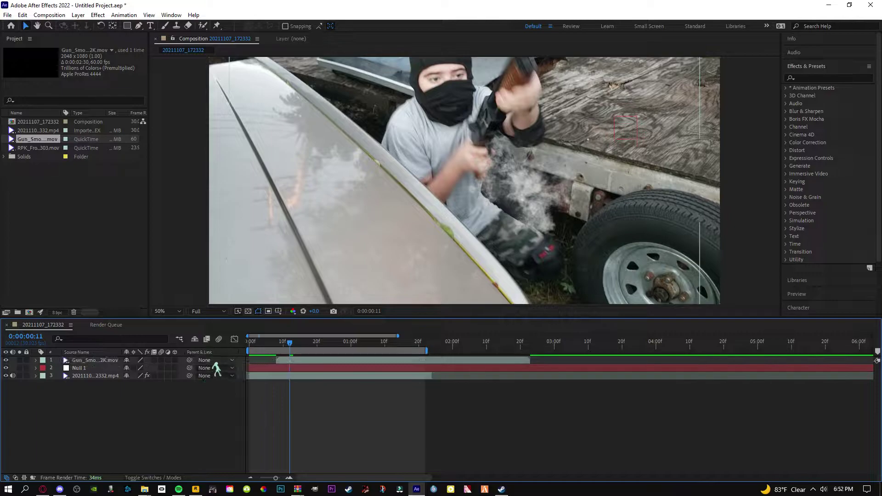
pyautogui.click(215, 360)
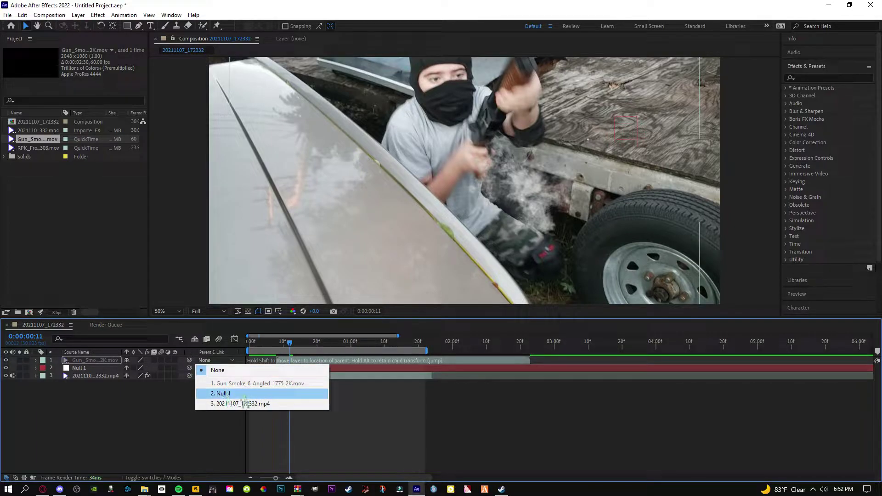
pyautogui.click(161, 406)
pyautogui.moveTo(189, 360); pyautogui.dragTo(103, 373)
# - Add the RPK muzzle-flash clip as the uppermost layer and shift it so the flash shows at 0:00:00:15
pyautogui.moveTo(321, 351); pyautogui.dragTo(303, 352)
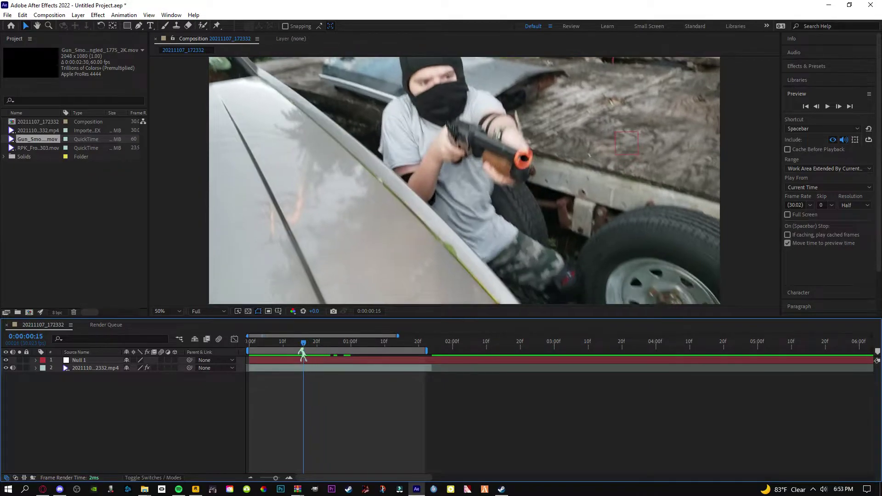
pyautogui.moveTo(37, 147); pyautogui.dragTo(464, 181)
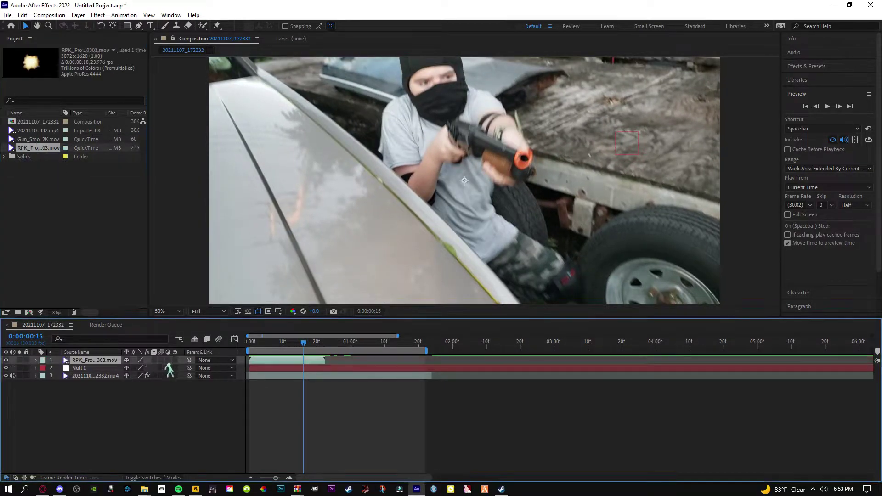
pyautogui.moveTo(271, 364); pyautogui.dragTo(296, 368)
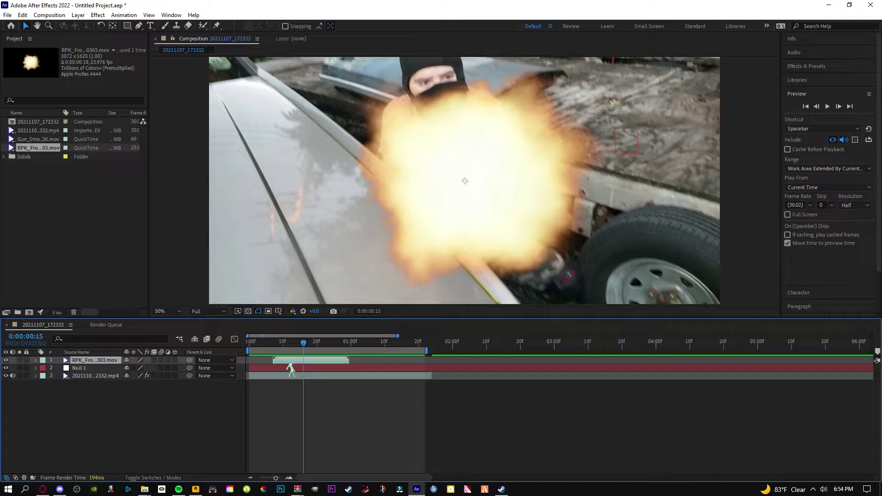
# - Trim both ends of the RPK muzzle-flash layer so it lasts only the single frame at 0:00:00:15
pyautogui.moveTo(276, 479); pyautogui.dragTo(279, 481)
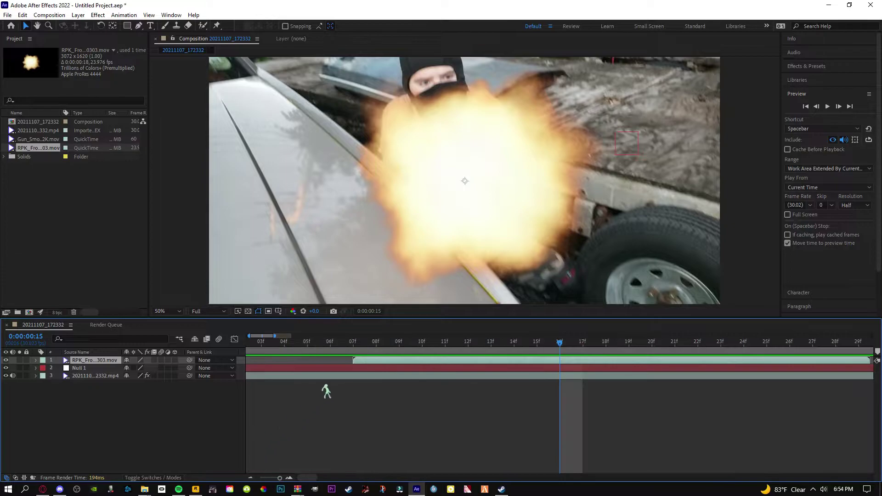
pyautogui.moveTo(355, 364); pyautogui.dragTo(559, 364)
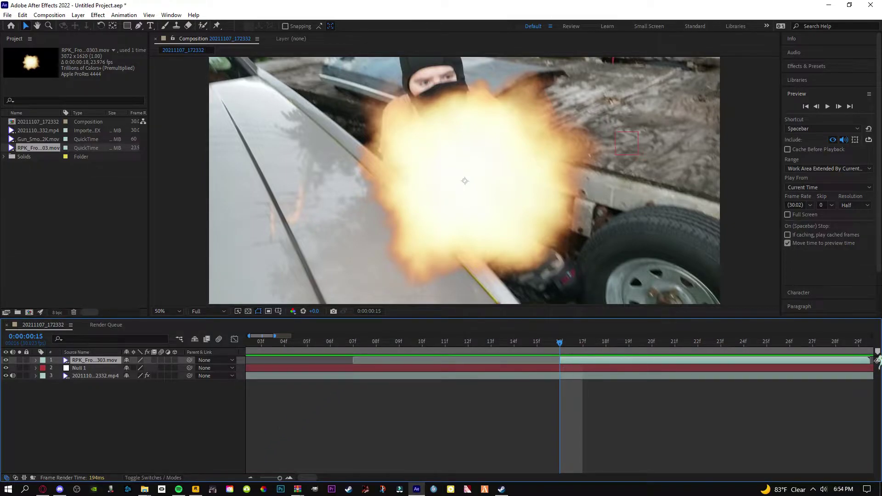
pyautogui.moveTo(870, 360); pyautogui.dragTo(496, 360)
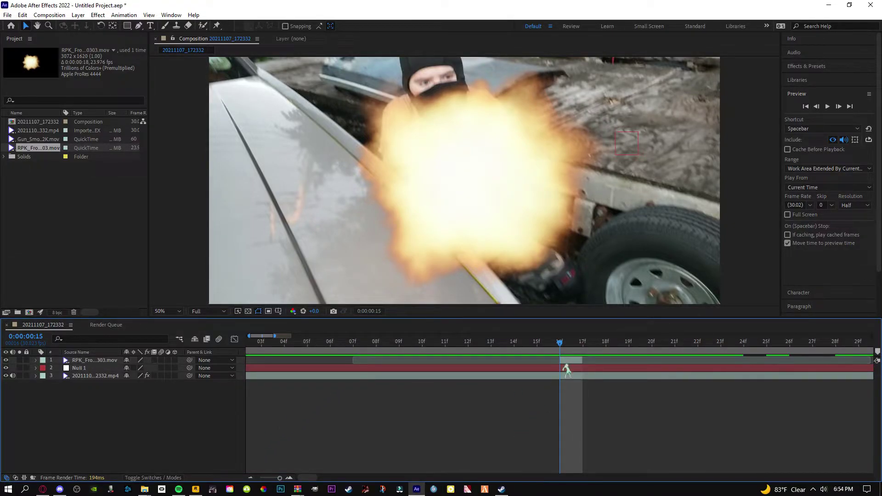
pyautogui.moveTo(561, 342)
pyautogui.mouseDown()
pyautogui.moveTo(491, 346)
pyautogui.moveTo(560, 349)
pyautogui.mouseUp()
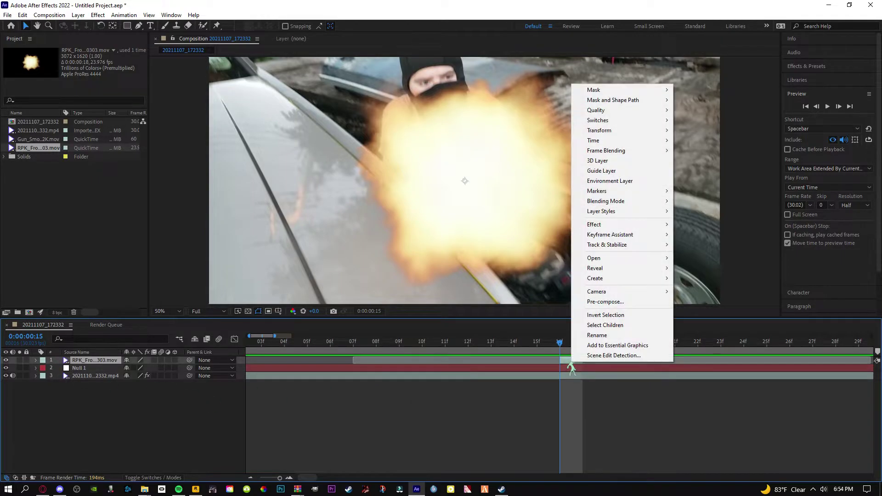
# - Set the RPK muzzle-flash layer's blending mode to Screen, then scale and position the flash over the gun's muzzle
pyautogui.moveTo(618, 204)
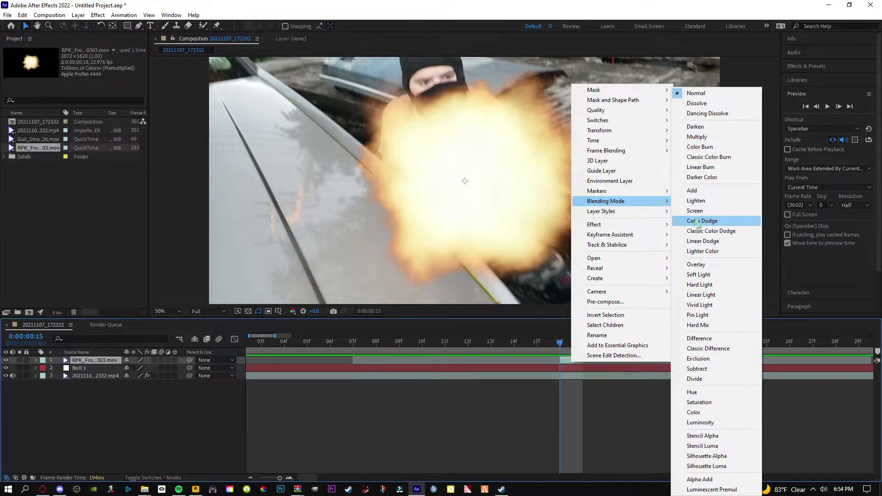
pyautogui.click(732, 212)
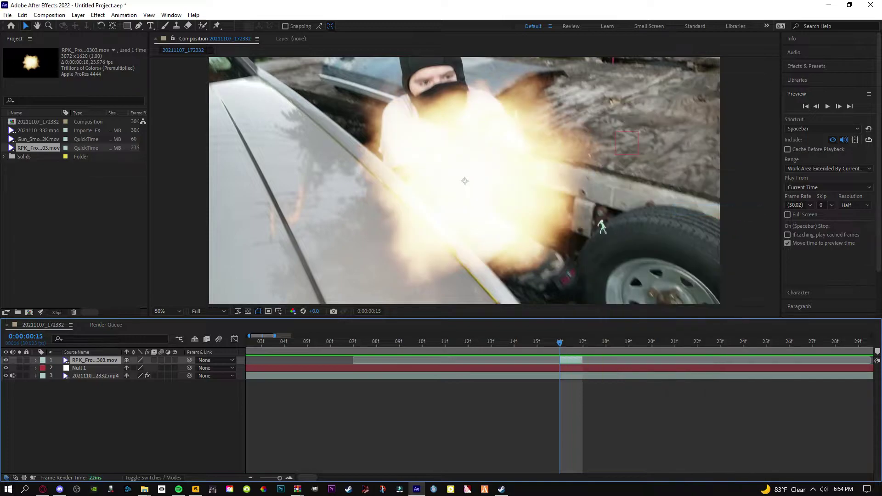
pyautogui.moveTo(406, 186); pyautogui.dragTo(366, 268)
pyautogui.moveTo(680, 115); pyautogui.dragTo(628, 142)
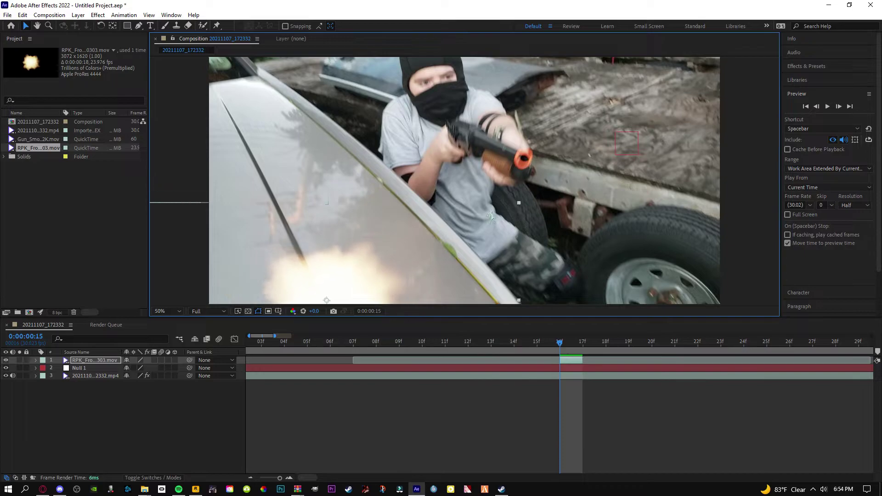
pyautogui.moveTo(341, 277); pyautogui.dragTo(532, 141)
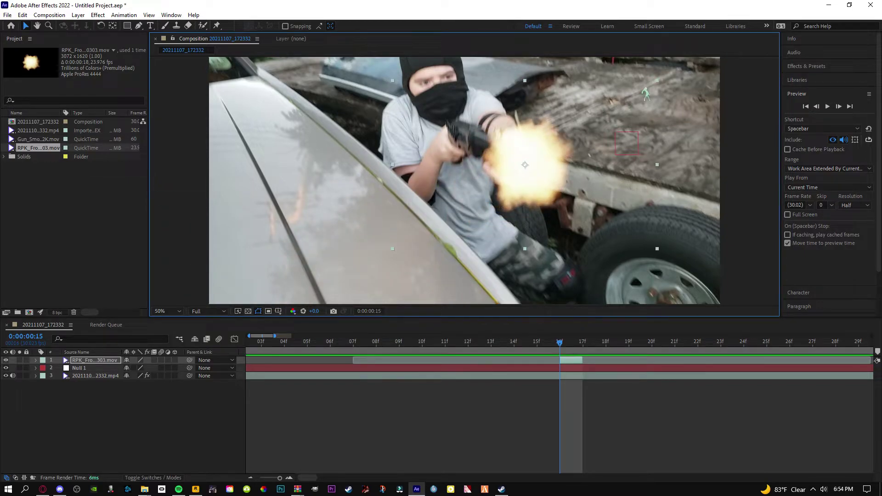
pyautogui.moveTo(650, 79)
pyautogui.mouseDown()
pyautogui.moveTo(564, 156)
pyautogui.moveTo(640, 88)
pyautogui.moveTo(675, 94)
pyautogui.moveTo(634, 90)
pyautogui.moveTo(646, 92)
pyautogui.moveTo(524, 21)
pyautogui.moveTo(547, 25)
pyautogui.moveTo(481, 39)
pyautogui.moveTo(697, 69)
pyautogui.mouseUp()
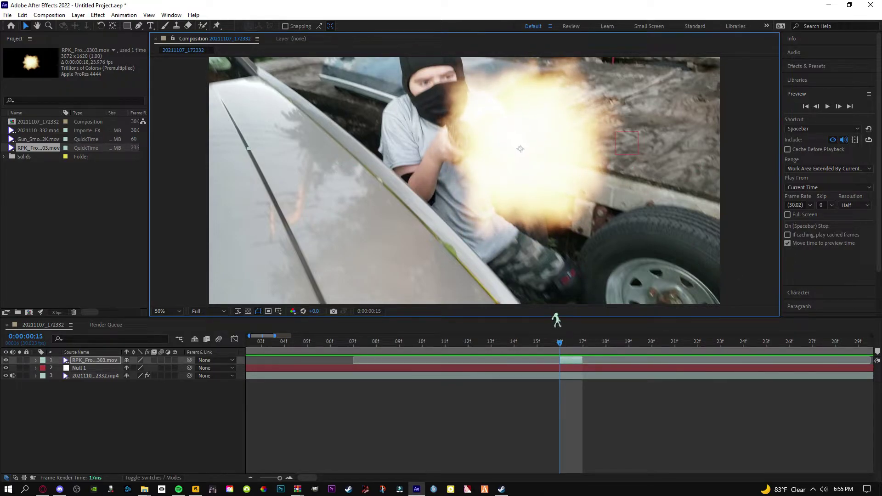
# - Compare the flash with the neighbouring frames and nudge it closer to the gun barrel
pyautogui.moveTo(560, 352)
pyautogui.mouseDown()
pyautogui.moveTo(487, 352)
pyautogui.moveTo(628, 353)
pyautogui.moveTo(469, 351)
pyautogui.moveTo(556, 344)
pyautogui.mouseUp()
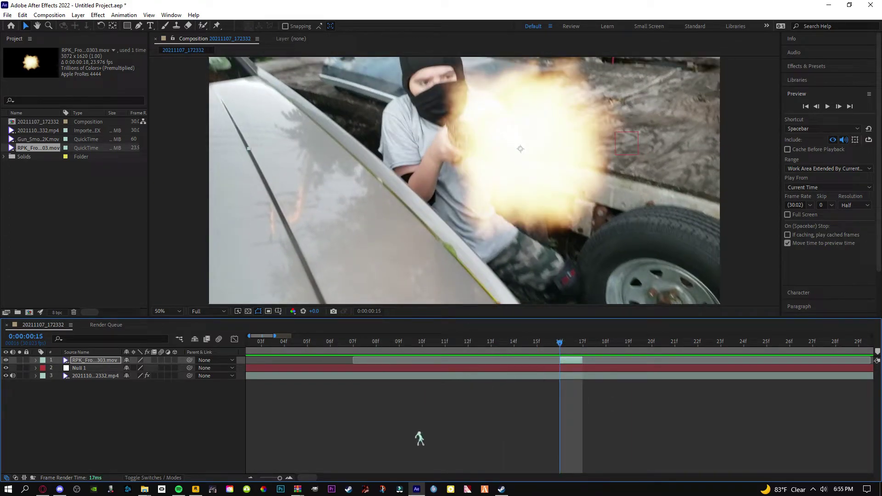
pyautogui.click(419, 437)
pyautogui.moveTo(557, 345)
pyautogui.mouseDown()
pyautogui.moveTo(569, 349)
pyautogui.moveTo(562, 353)
pyautogui.mouseUp()
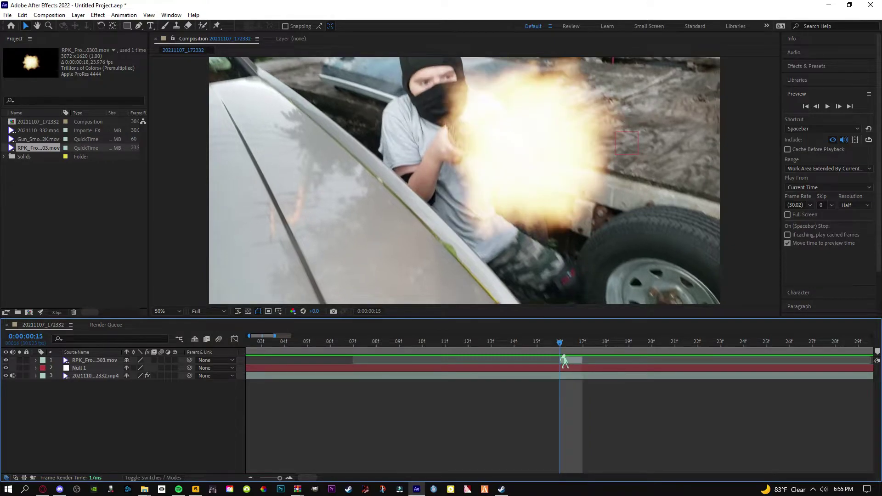
pyautogui.moveTo(504, 136); pyautogui.dragTo(489, 153)
pyautogui.click(515, 413)
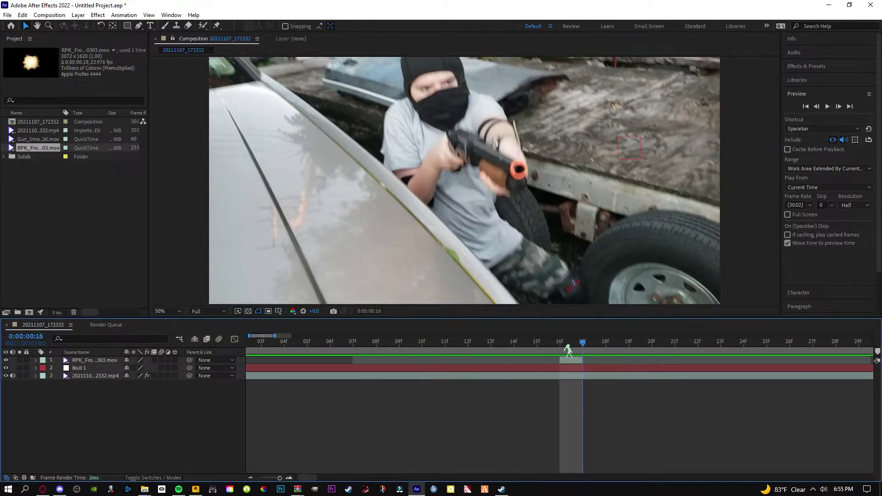
# - Apply a Gaussian Blur effect to the RPK muzzle-flash layer and show its effect controls
pyautogui.rightClick(576, 362)
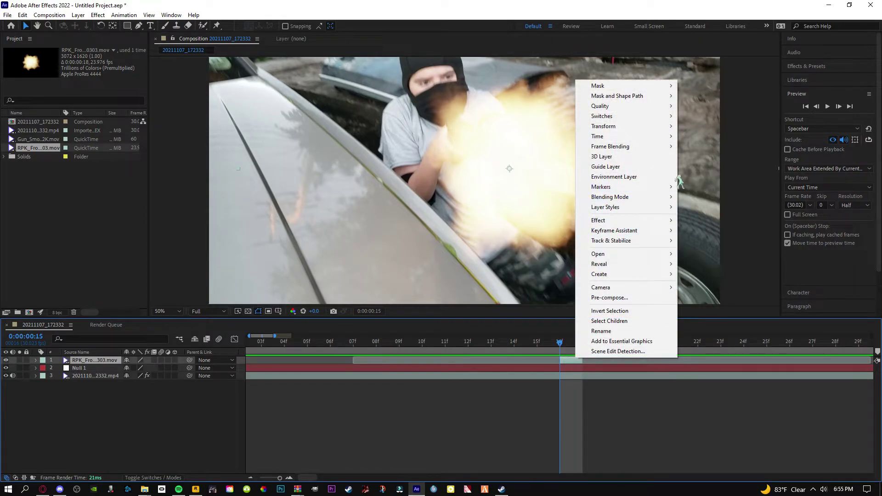
pyautogui.moveTo(673, 137)
pyautogui.moveTo(616, 221)
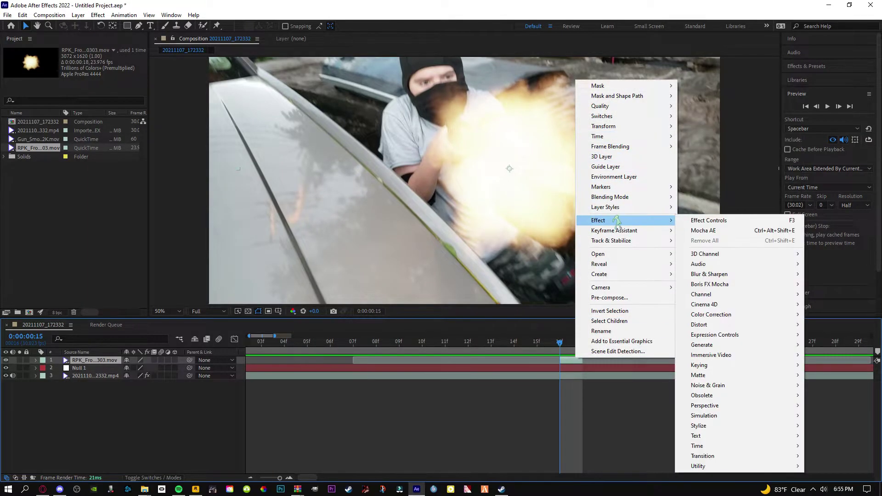
pyautogui.moveTo(742, 275)
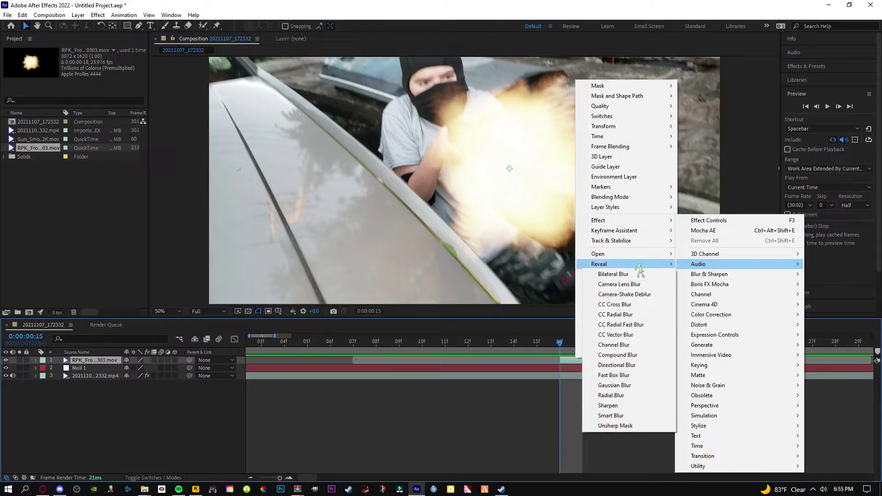
pyautogui.click(644, 385)
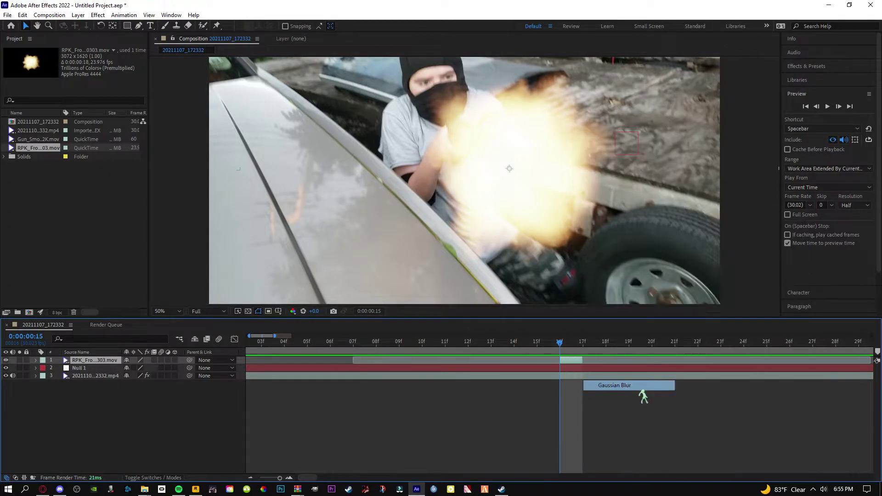
pyautogui.click(97, 16)
pyautogui.click(84, 92)
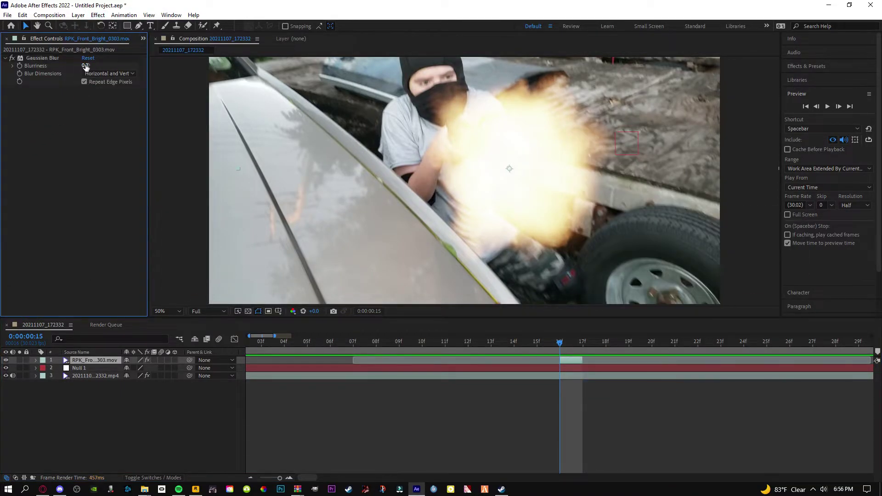
# - Raise the muzzle flash's Gaussian Blur Blurriness to 394.6
pyautogui.moveTo(85, 66); pyautogui.dragTo(197, 69)
pyautogui.moveTo(521, 101); pyautogui.dragTo(143, 39)
pyautogui.moveTo(58, 21); pyautogui.dragTo(862, 171)
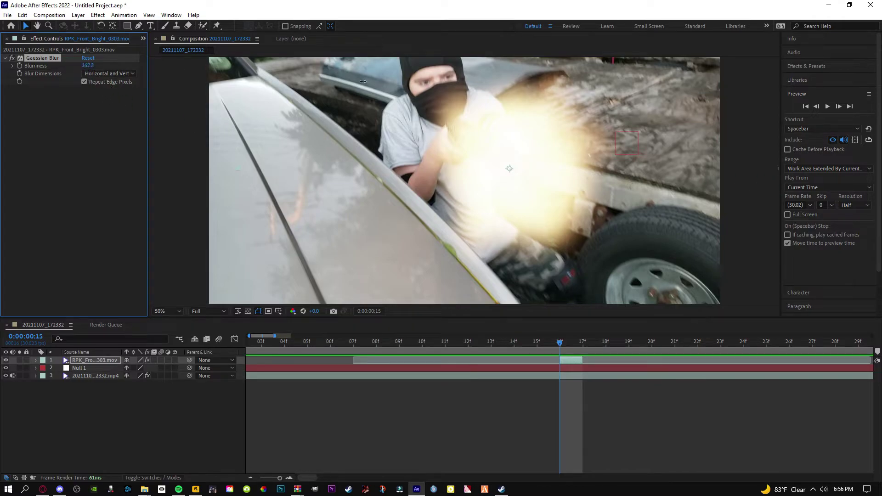
pyautogui.moveTo(363, 82); pyautogui.dragTo(653, 133)
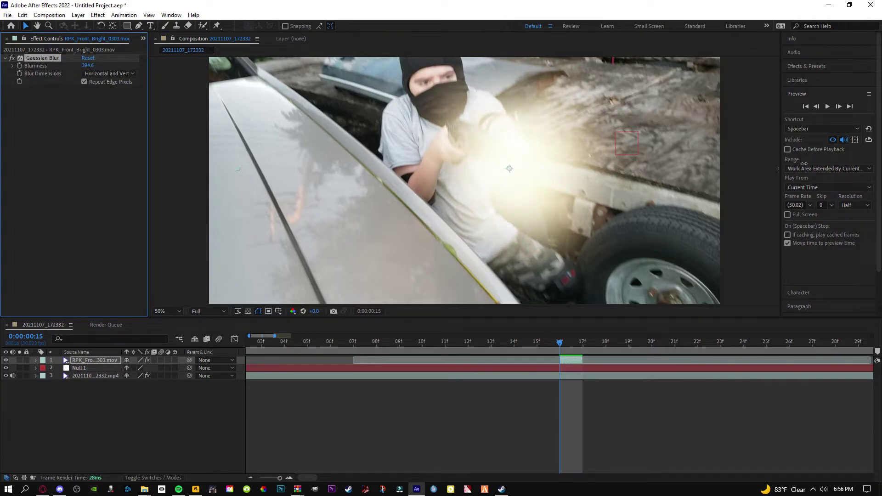
# - Duplicate the blurred muzzle-flash layer and set the upper copy's Gaussian Blur Blurriness to 0
pyautogui.click(98, 361)
pyautogui.hotkey('ctrl', 'd')
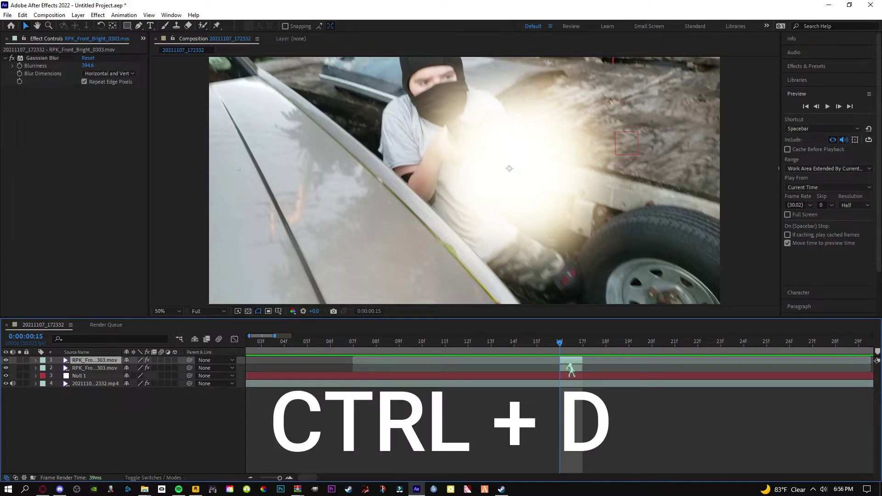
pyautogui.click(90, 65)
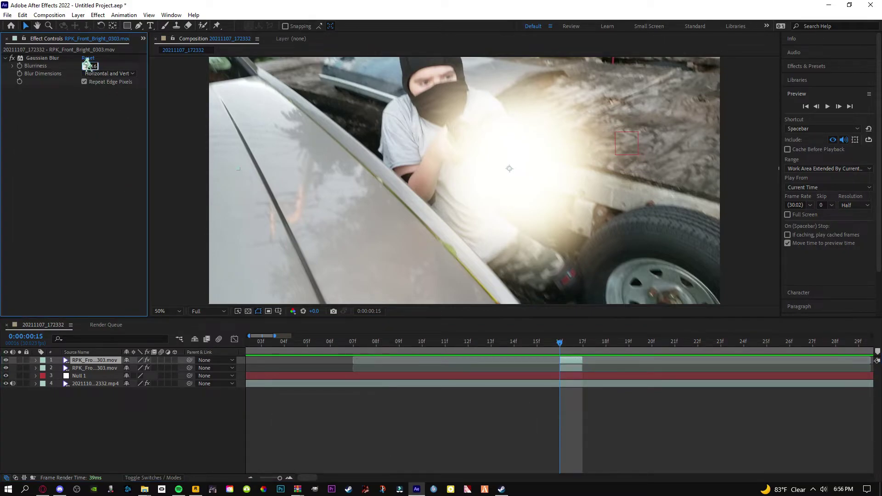
pyautogui.write('0')
pyautogui.press('Return')
pyautogui.click(394, 409)
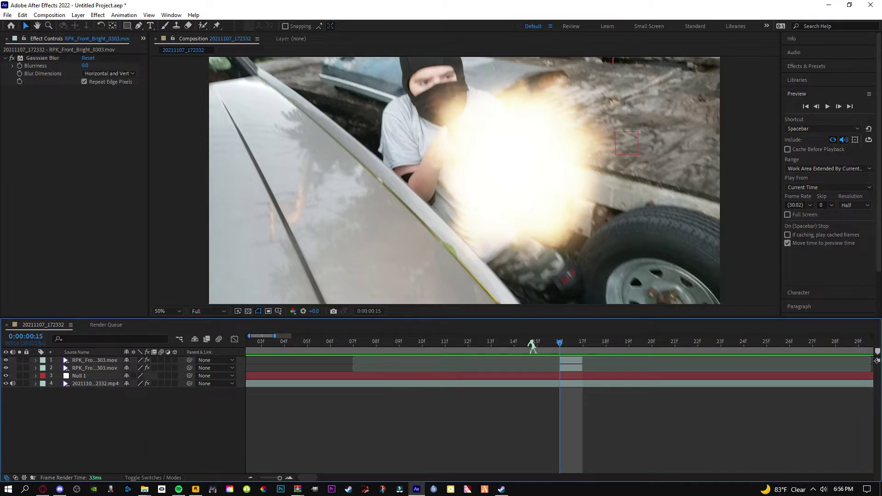
# - Toggle the visibility of the lower, blurred flash layer to compare the shot with and without its glow
pyautogui.click(570, 370)
pyautogui.click(6, 368)
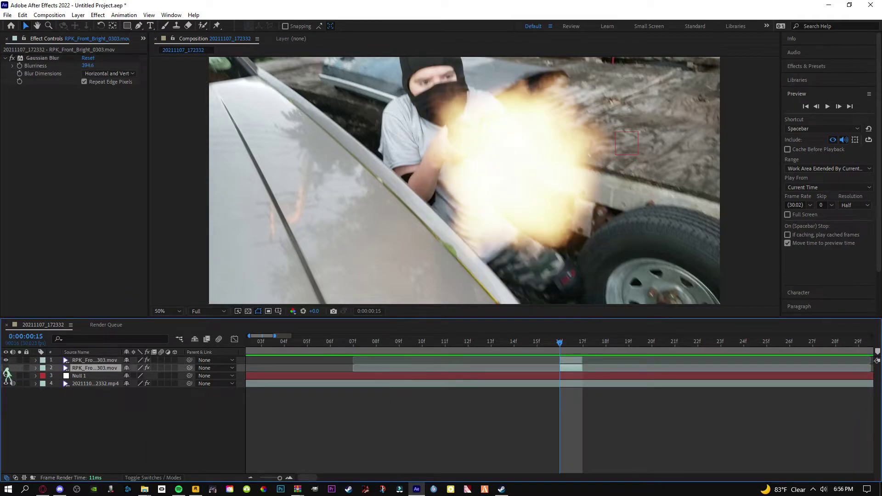
pyautogui.click(5, 368)
pyautogui.click(6, 368)
pyautogui.click(6, 368)
pyautogui.click(5, 368)
pyautogui.click(5, 368)
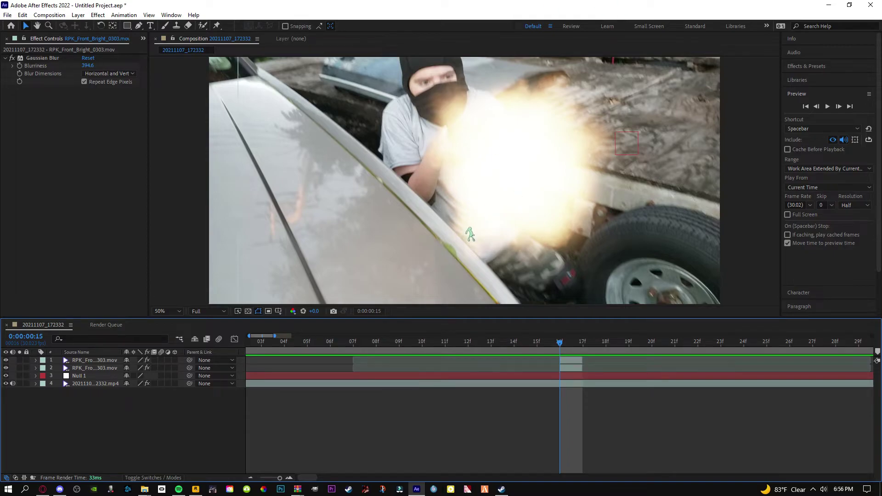
# - Select both muzzle-flash layers and shift them together slightly over the gun's muzzle
pyautogui.click(571, 368)
pyautogui.click(387, 276)
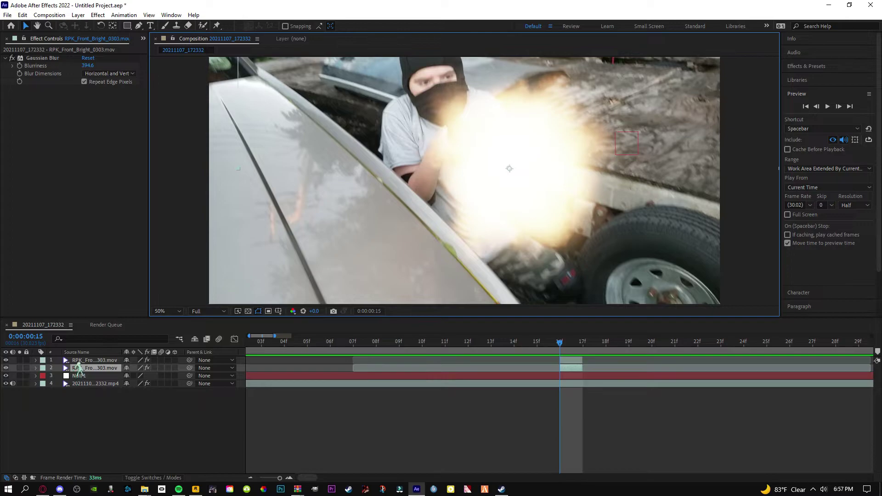
pyautogui.keyDown('shift'); pyautogui.click(83, 361); pyautogui.keyUp('shift')
pyautogui.moveTo(480, 268); pyautogui.dragTo(498, 261)
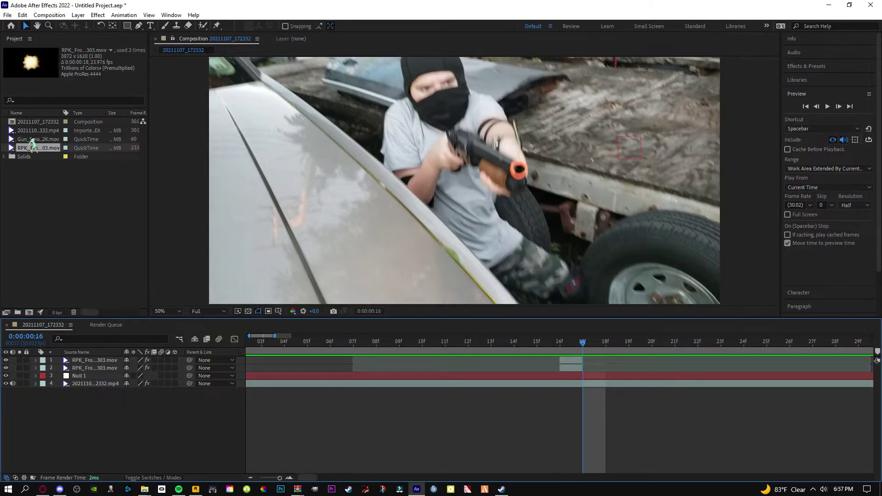
# - Add Gun_Smoke_6_Angled_1775_2K.mov below both flash layers, starting at 0:00:00:15, and fit the smoke over the gun
pyautogui.moveTo(32, 140); pyautogui.dragTo(97, 372)
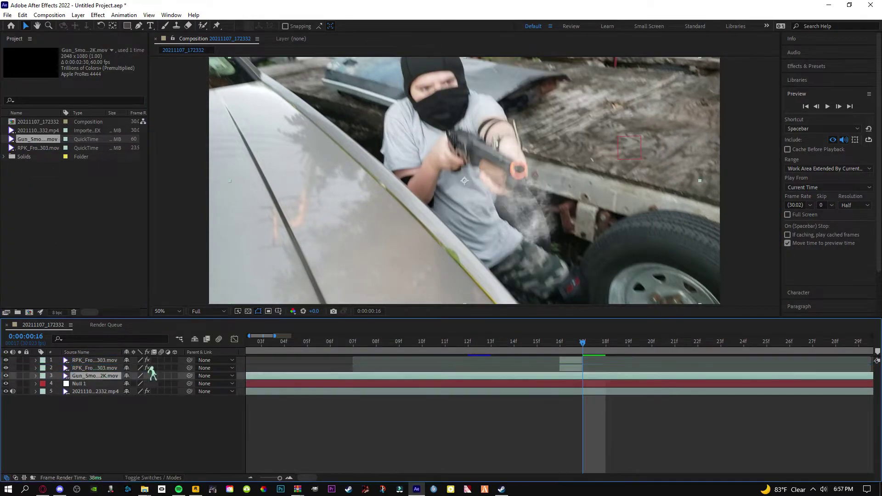
pyautogui.press('[')
pyautogui.moveTo(559, 167); pyautogui.dragTo(540, 153)
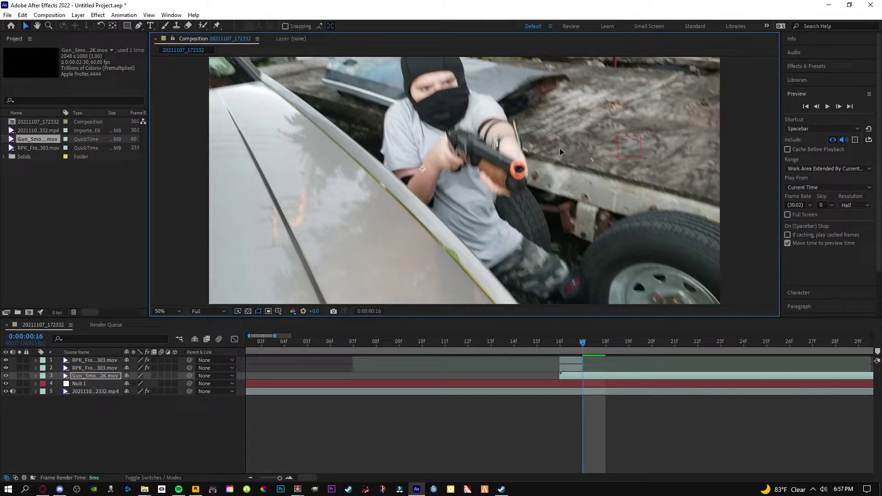
# - Shift the gun-smoke layer one frame earlier and trim its start to 0:00:00:16, right after the flash
pyautogui.moveTo(628, 349); pyautogui.dragTo(612, 353)
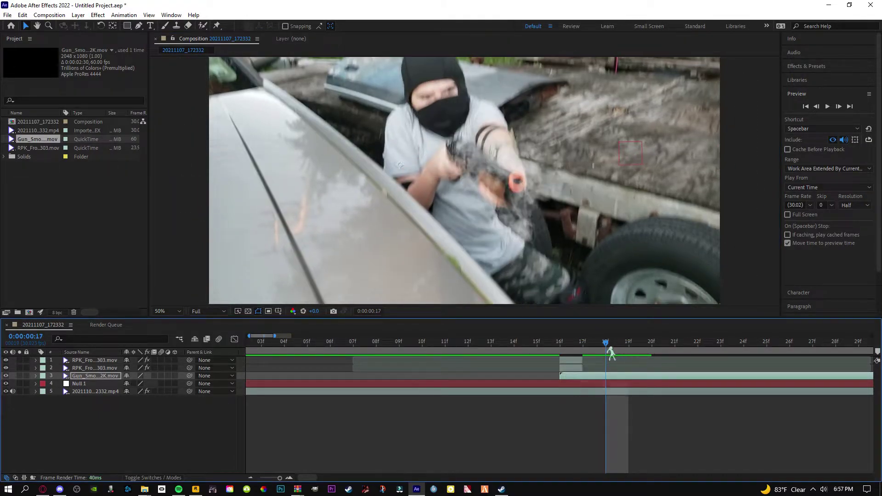
pyautogui.click(560, 375)
pyautogui.moveTo(560, 375); pyautogui.dragTo(597, 382)
pyautogui.moveTo(604, 345); pyautogui.dragTo(582, 349)
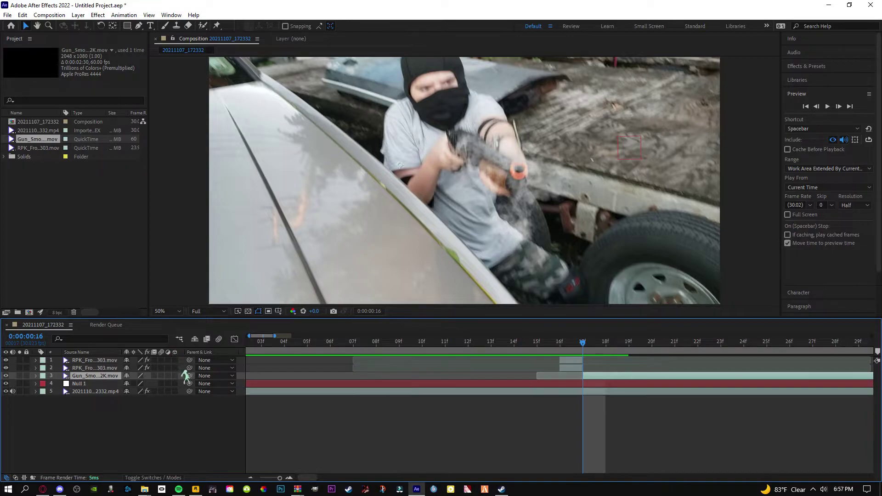
# - Parent the gun-smoke layer to Null 1 and set its blending mode to Screen
pyautogui.click(225, 376)
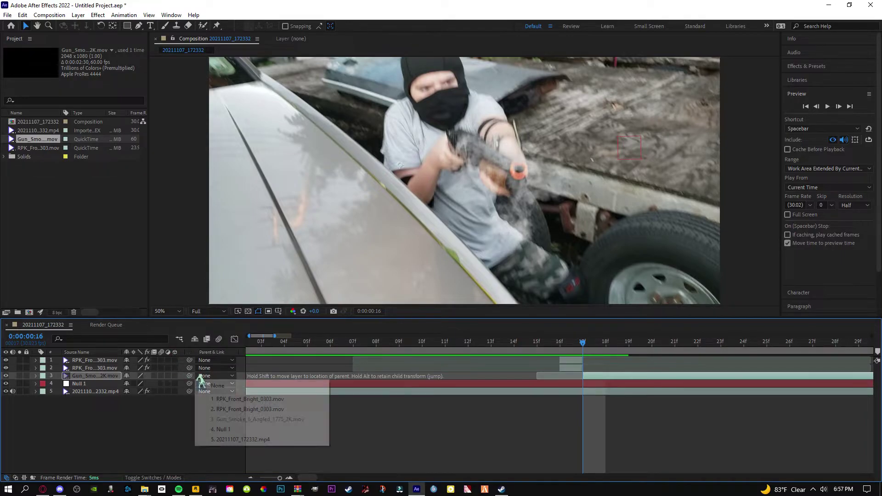
pyautogui.click(233, 430)
pyautogui.moveTo(591, 355); pyautogui.dragTo(633, 366)
pyautogui.rightClick(632, 380)
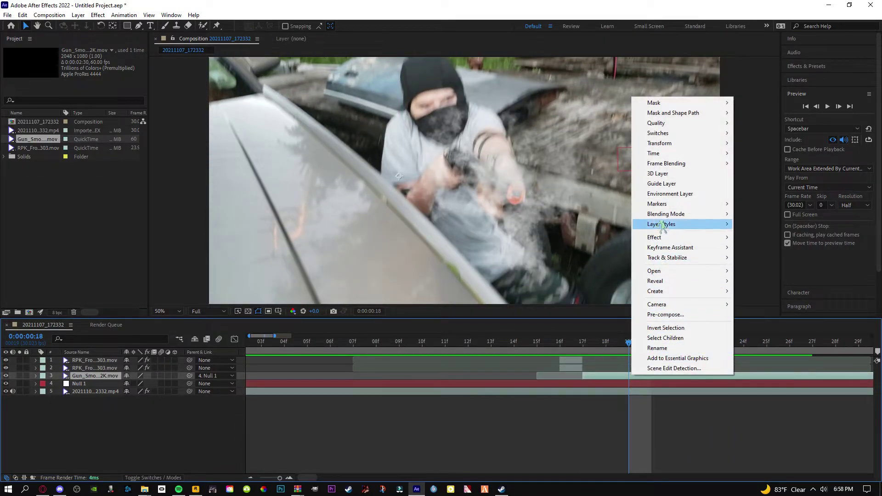
pyautogui.moveTo(719, 215)
pyautogui.click(753, 212)
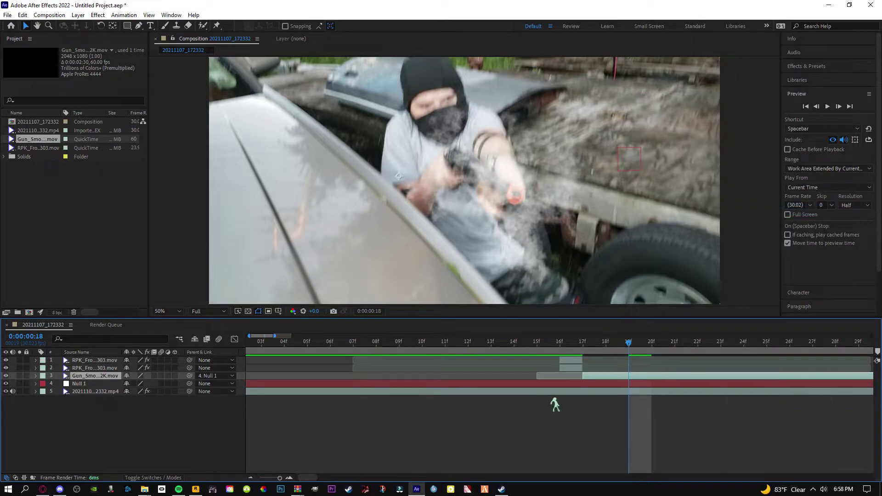
pyautogui.click(558, 404)
# - Enable motion blur for the gun-smoke layer and lower its opacity to 40%
pyautogui.moveTo(631, 348); pyautogui.dragTo(651, 348)
pyautogui.click(86, 376)
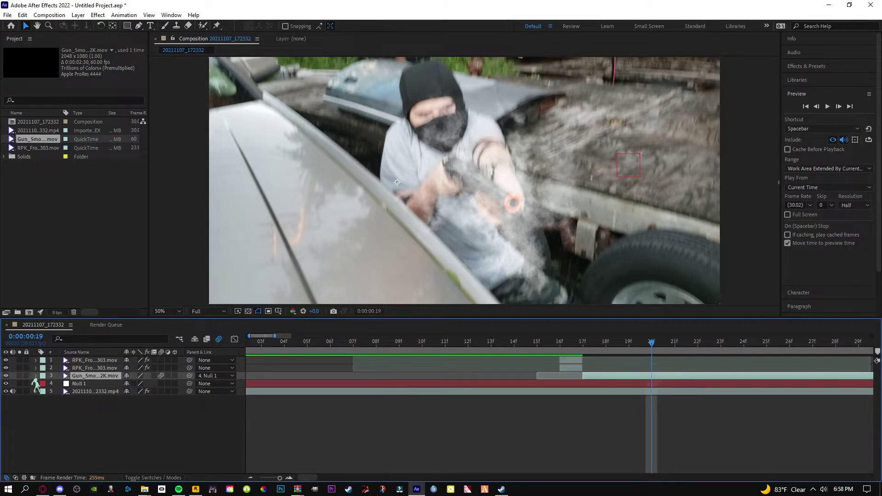
pyautogui.click(36, 377)
pyautogui.click(45, 384)
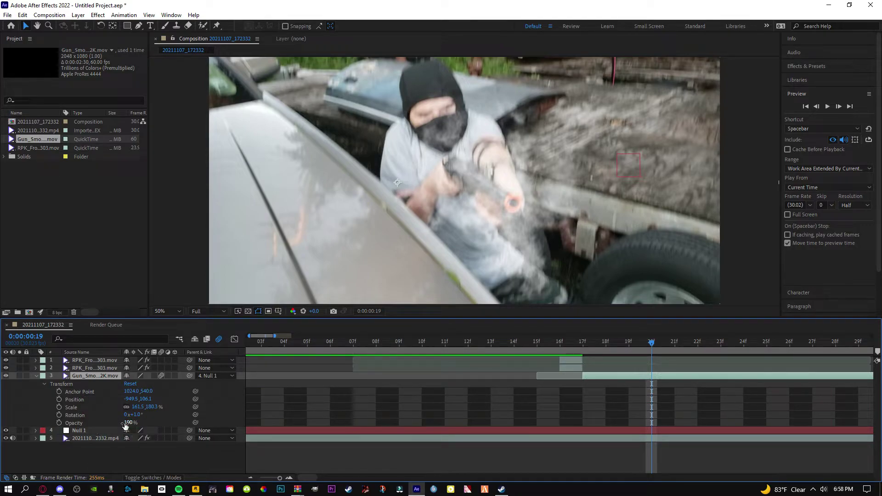
pyautogui.moveTo(128, 422); pyautogui.dragTo(102, 419)
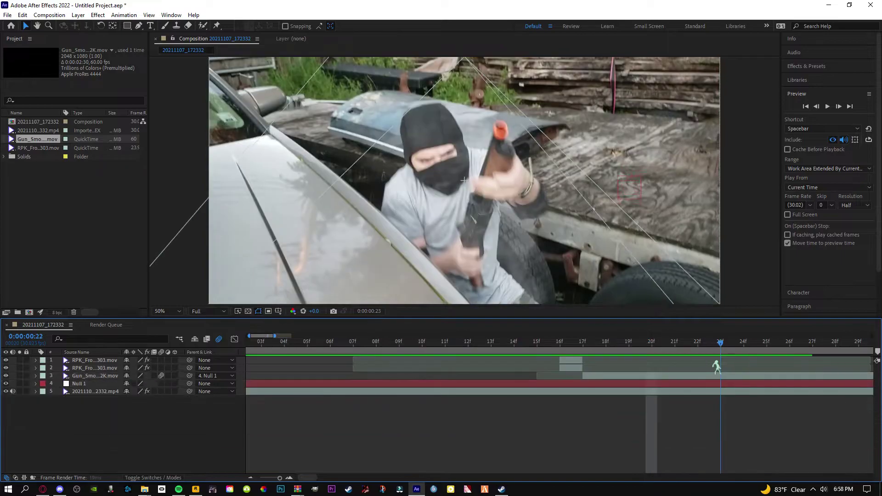
# - Time-stretch the gun-smoke layer with a stretch factor of 50 and preview the shot from before the flash
pyautogui.moveTo(717, 360); pyautogui.dragTo(695, 363)
pyautogui.rightClick(683, 376)
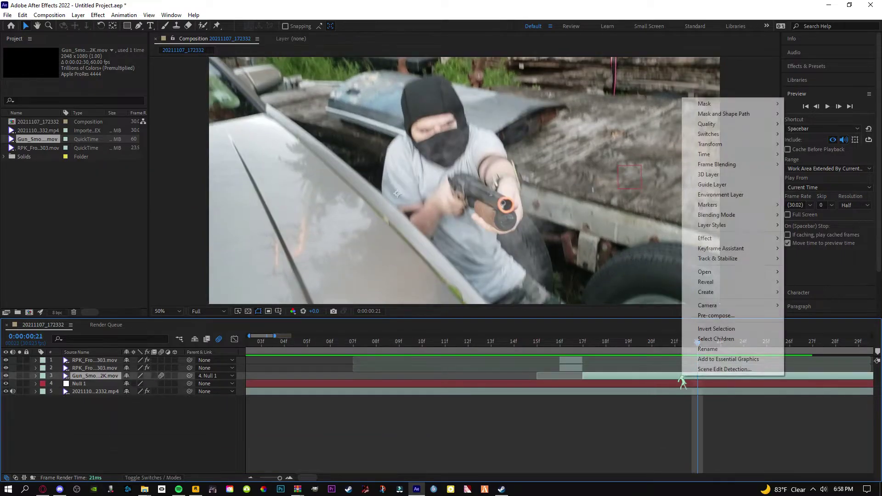
pyautogui.moveTo(714, 156)
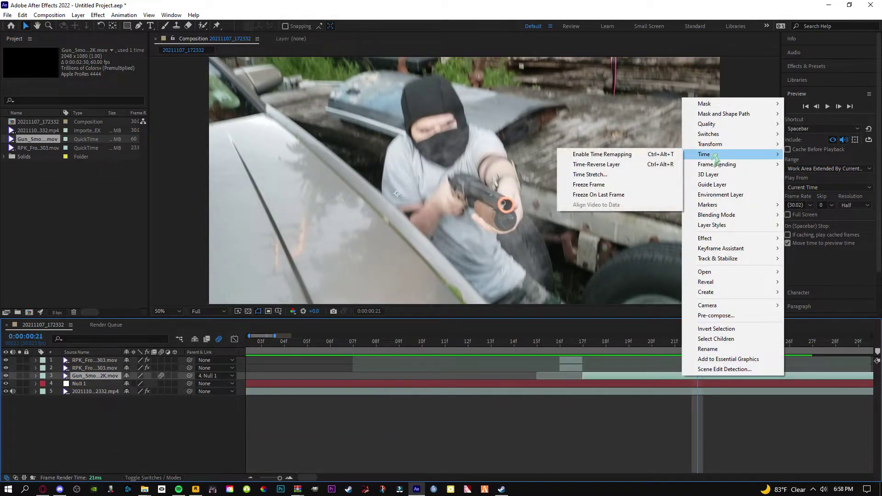
pyautogui.click(629, 176)
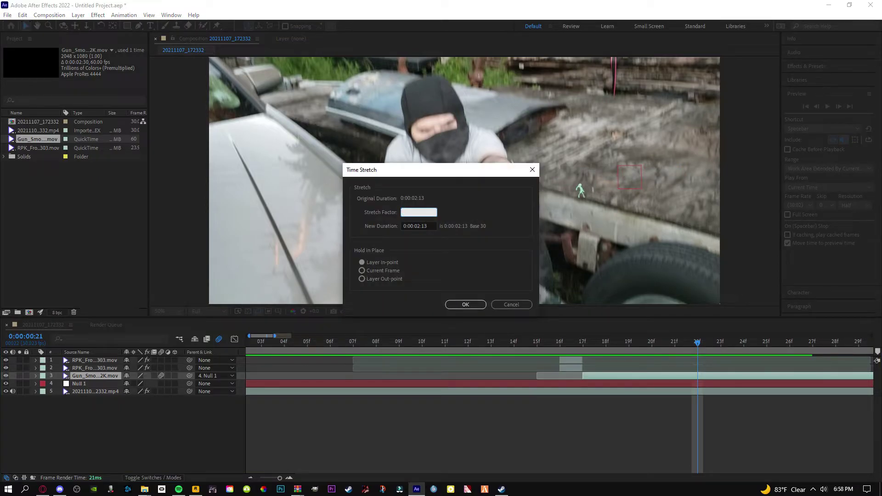
pyautogui.write('50')
pyautogui.press('Return')
pyautogui.moveTo(697, 351); pyautogui.dragTo(515, 361)
pyautogui.press('space')
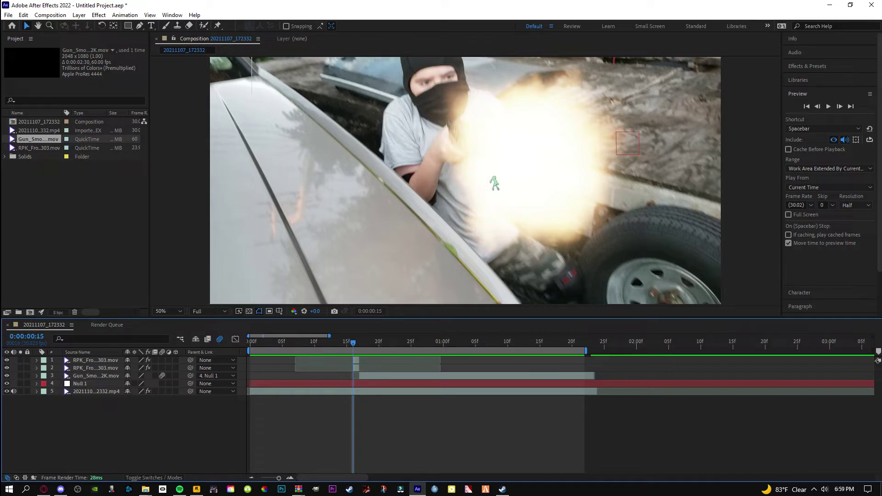
# - Duplicate the gun-shot footage layer at the bottom of the layer stack
pyautogui.moveTo(277, 478); pyautogui.dragTo(282, 478)
pyautogui.click(358, 392)
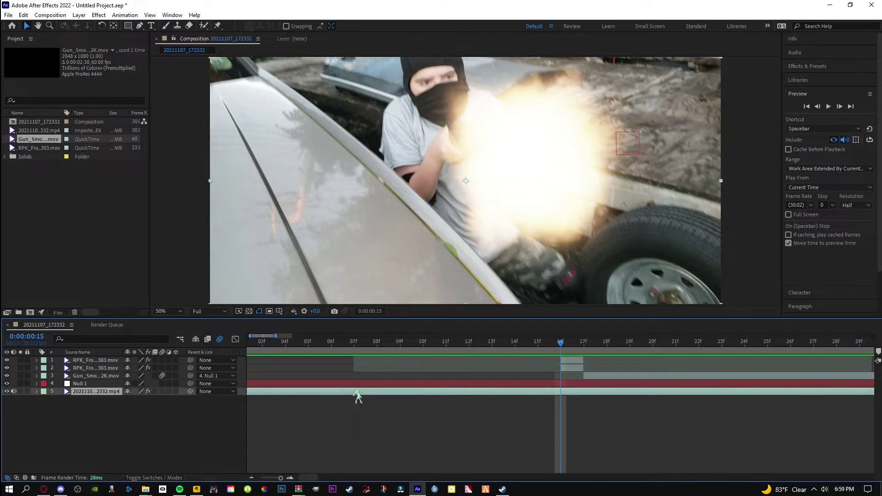
pyautogui.hotkey('ctrl', 'd')
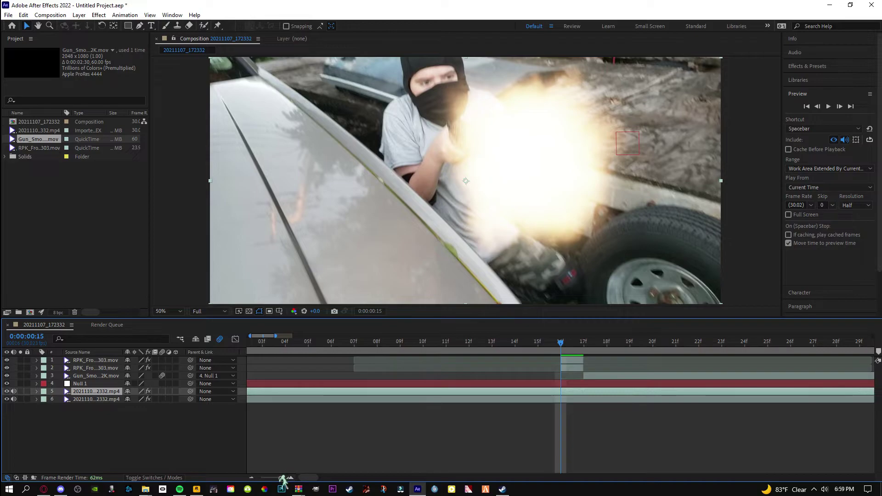
pyautogui.moveTo(280, 477); pyautogui.dragTo(273, 478)
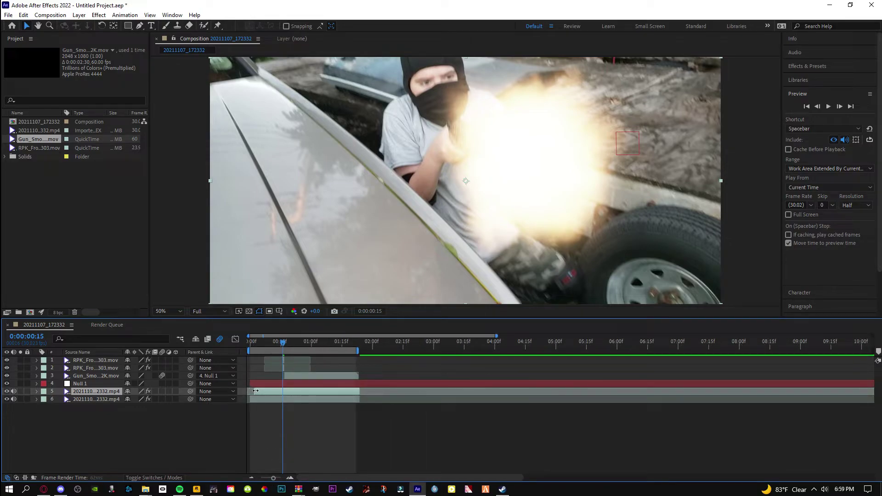
pyautogui.moveTo(252, 391); pyautogui.dragTo(263, 392)
pyautogui.moveTo(278, 478); pyautogui.dragTo(284, 479)
pyautogui.hotkey('ctrl', 'z')
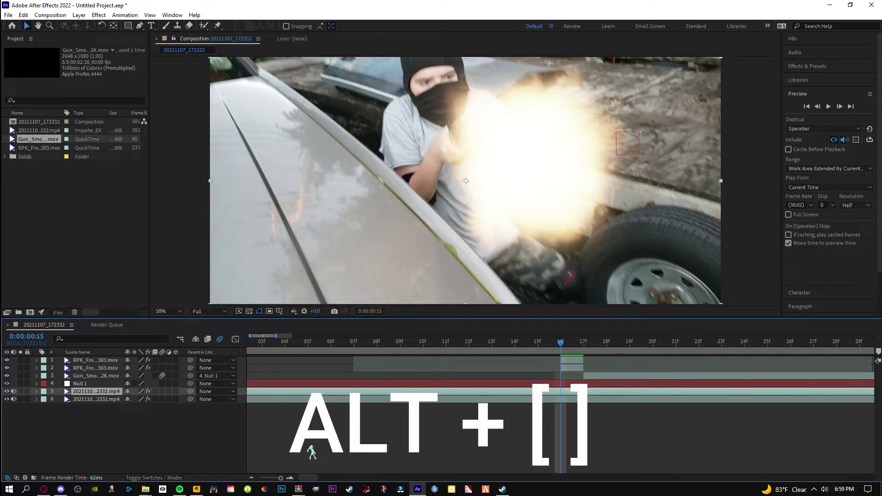
# - Trim the duplicate footage layer to two frames starting at 0:00:00:15 and change its blending mode to brighten the flash frame
pyautogui.hotkey('alt', '[')
pyautogui.hotkey('alt', ']')
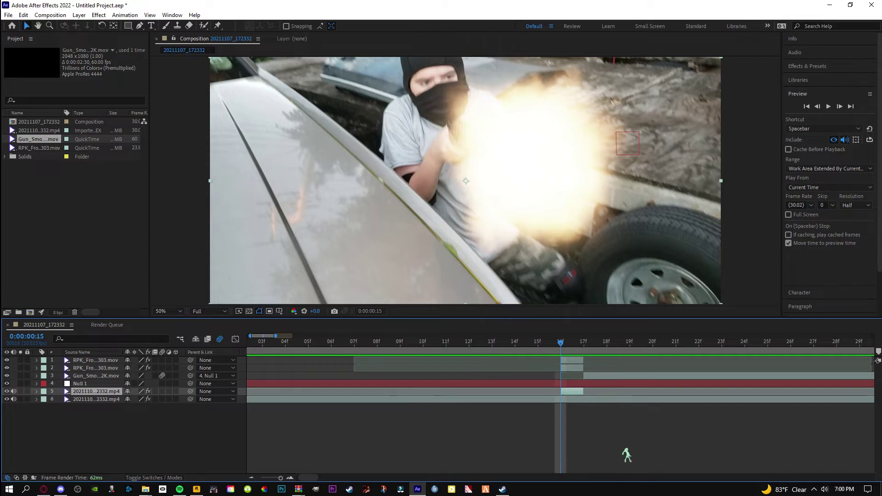
pyautogui.moveTo(583, 390); pyautogui.dragTo(606, 390)
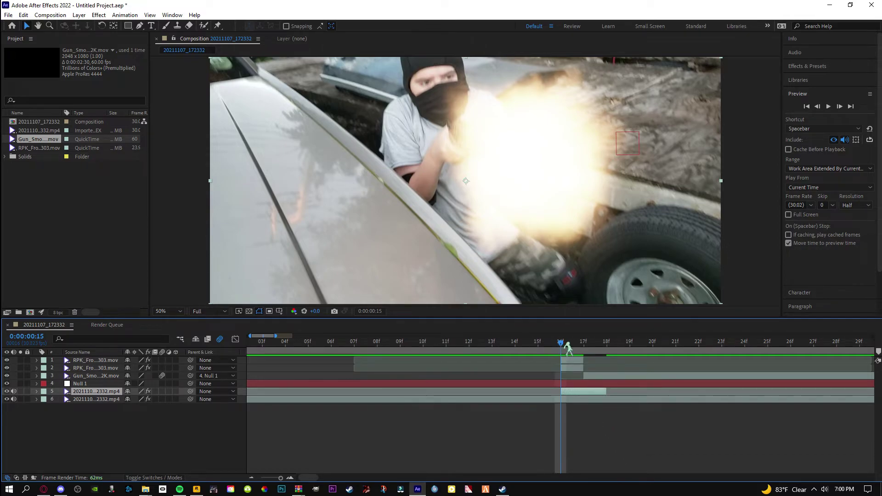
pyautogui.rightClick(574, 392)
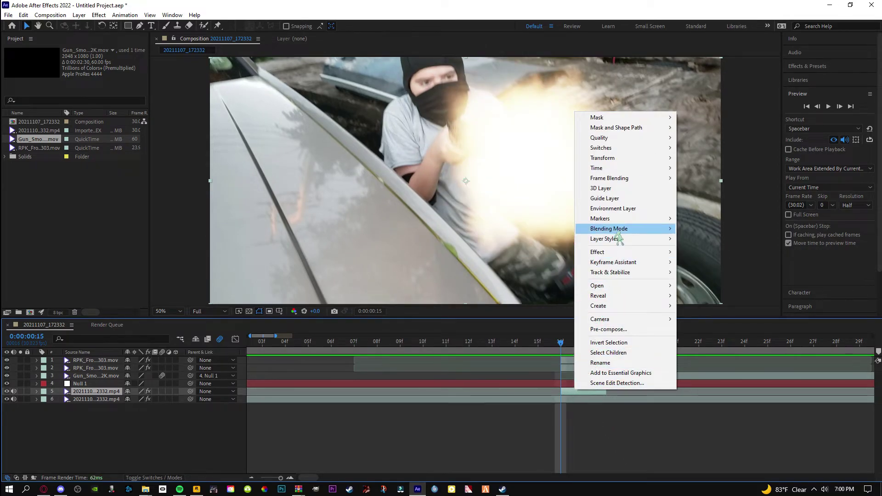
pyautogui.moveTo(635, 231)
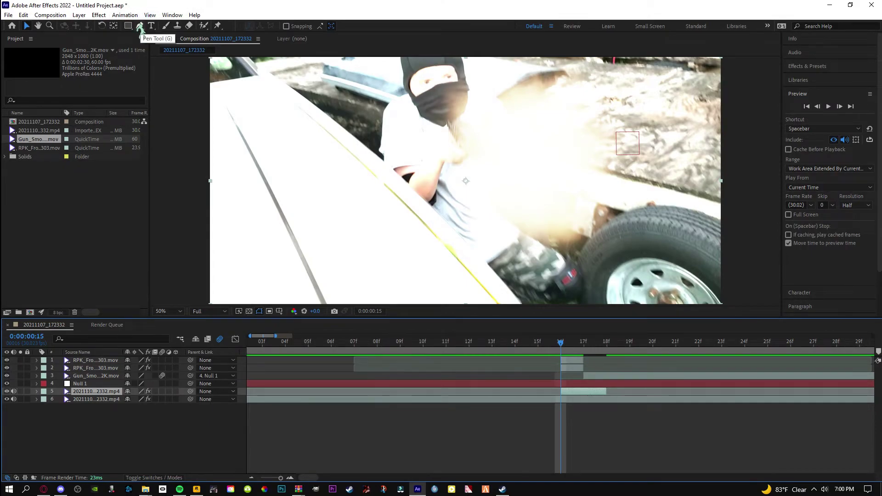
# - Draw a closed Pen mask on the brightened footage copy around the car-body edge in front of the shooter
pyautogui.click(139, 26)
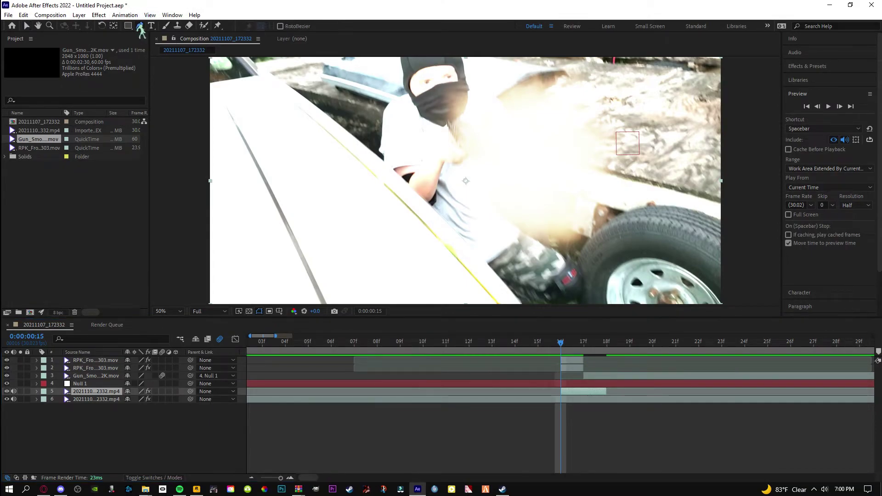
pyautogui.click(378, 156)
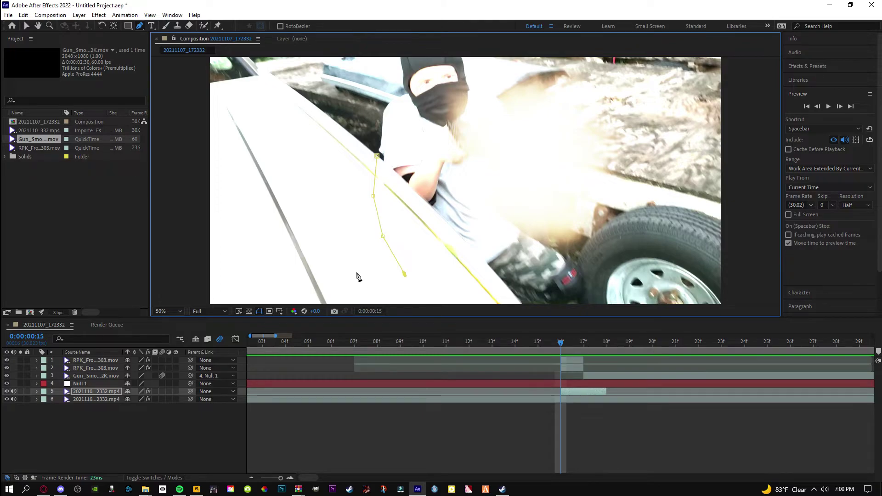
pyautogui.hotkey('ctrl', 'z')
pyautogui.hotkey('ctrl', 'z')
pyautogui.click(379, 237)
pyautogui.click(398, 277)
pyautogui.click(426, 288)
pyautogui.click(473, 298)
pyautogui.click(439, 444)
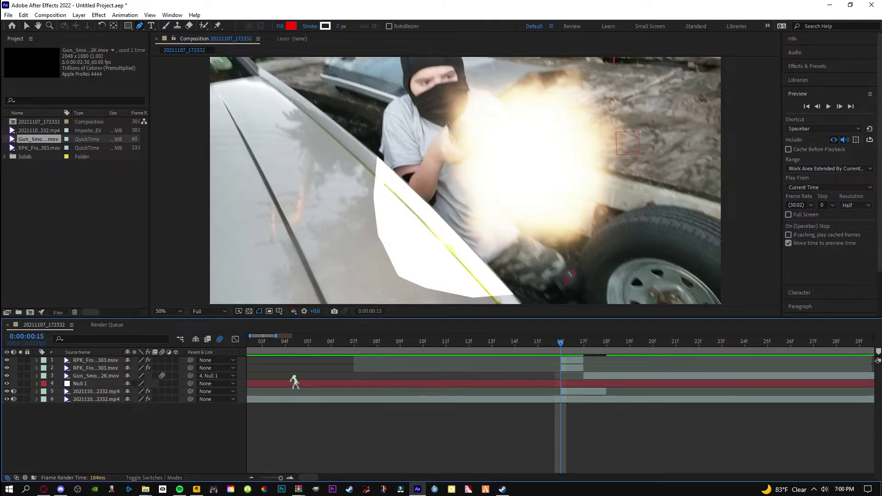
# - Feather the car-body mask on the brightened copy by about 550 pixels
pyautogui.click(583, 391)
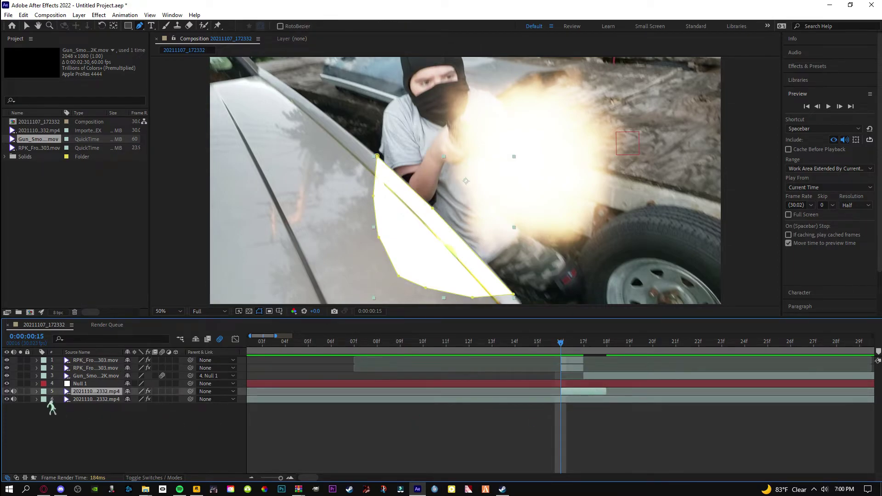
pyautogui.click(36, 392)
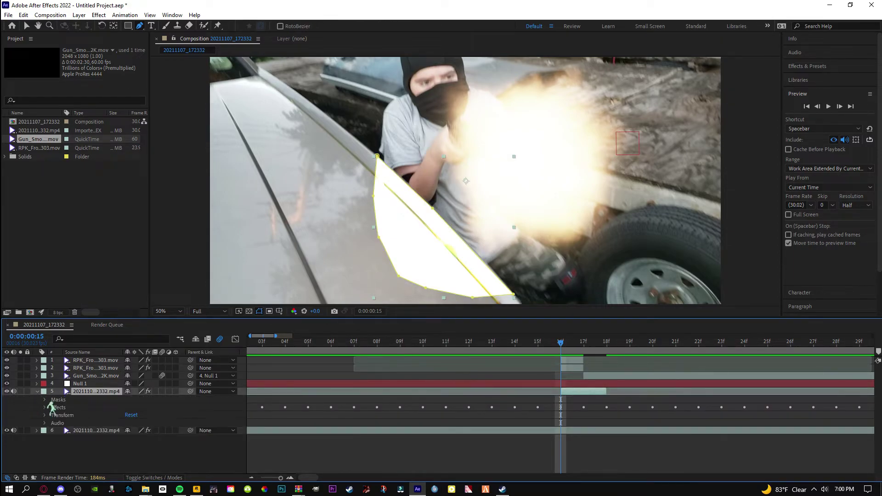
pyautogui.click(53, 407)
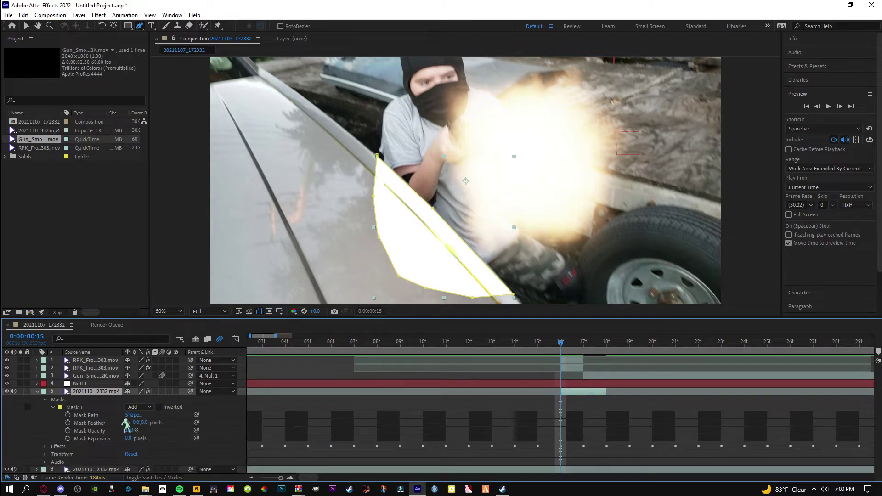
pyautogui.moveTo(148, 422); pyautogui.dragTo(393, 413)
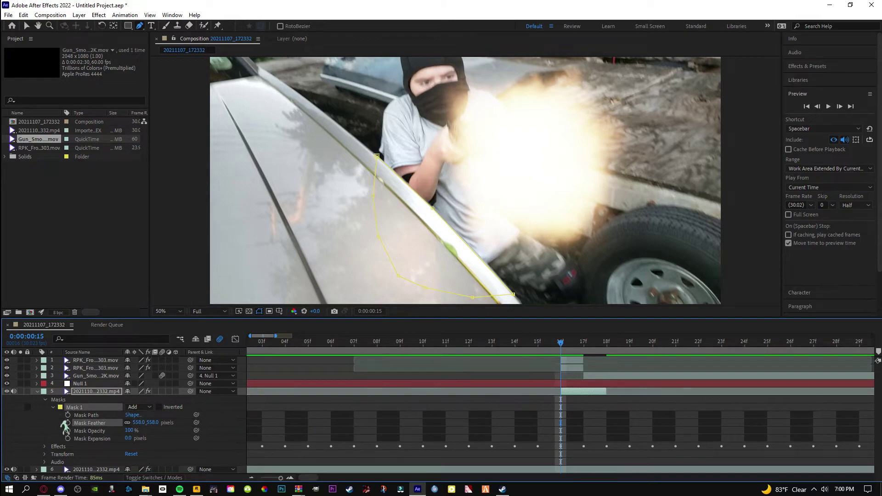
pyautogui.click(37, 392)
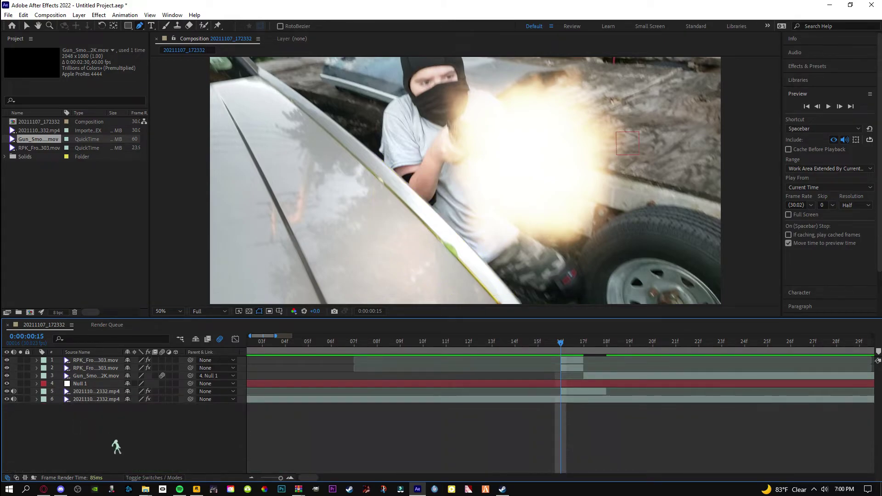
pyautogui.click(119, 449)
# - Add masks to the brightened copy around the shooter, the tire and the truck-bed edge, feathered 450, 84 and 271 pixels respectively
pyautogui.click(569, 399)
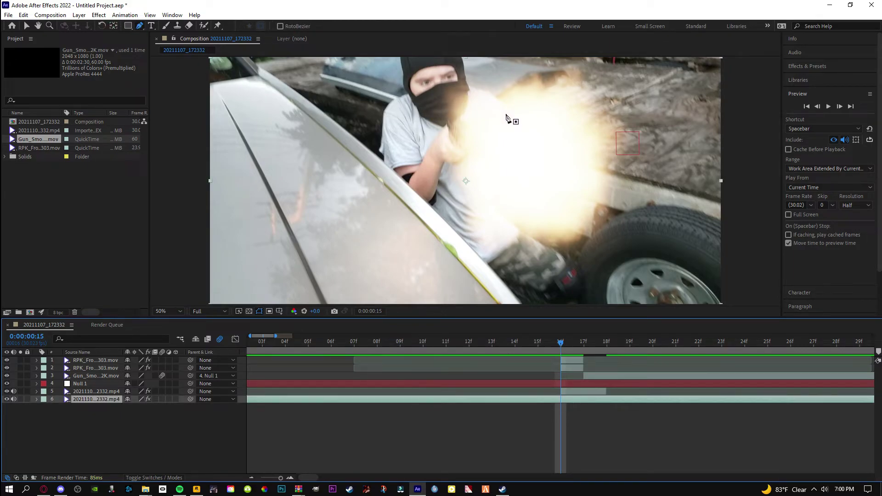
pyautogui.click(507, 111)
pyautogui.click(496, 94)
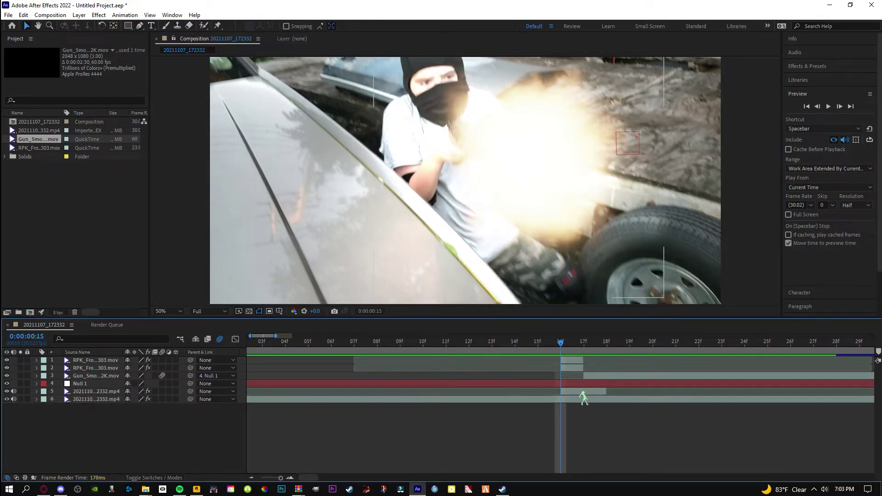
pyautogui.click(580, 391)
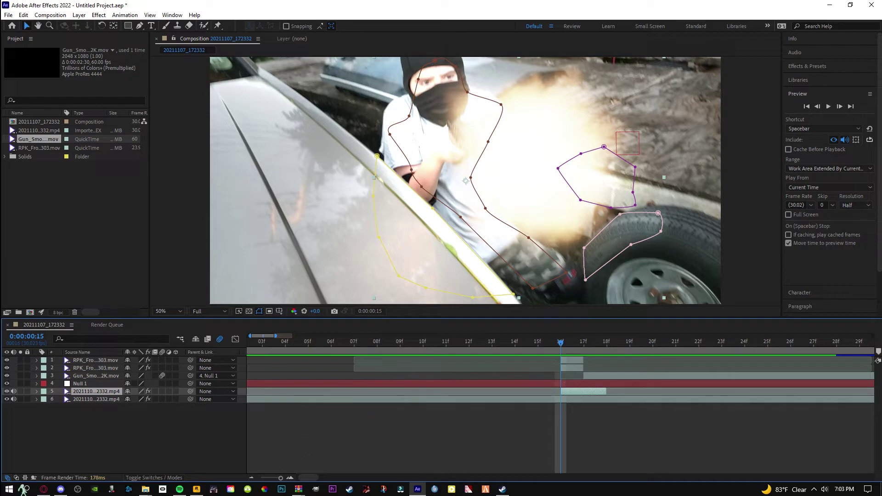
# - Keyframe the brightened copy's opacity at 100% on 0:00:00:15 and 58% on 0:00:00:16
pyautogui.click(36, 391)
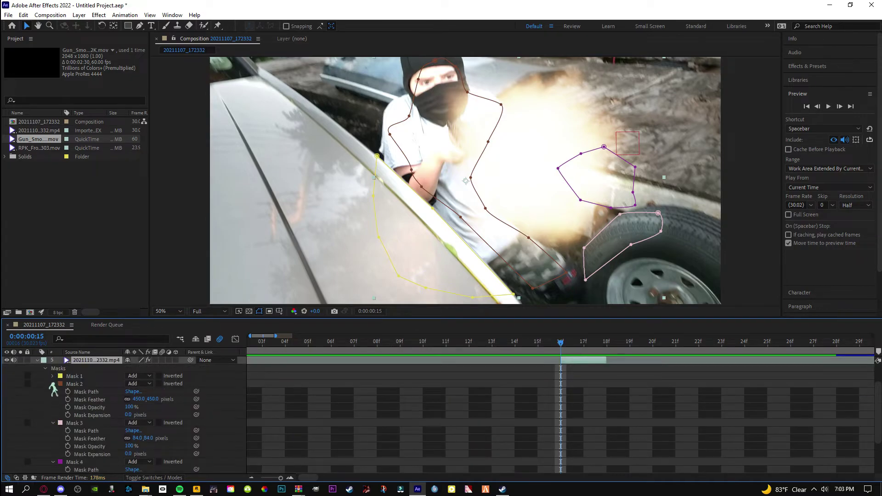
pyautogui.click(52, 375)
pyautogui.click(53, 376)
pyautogui.click(47, 370)
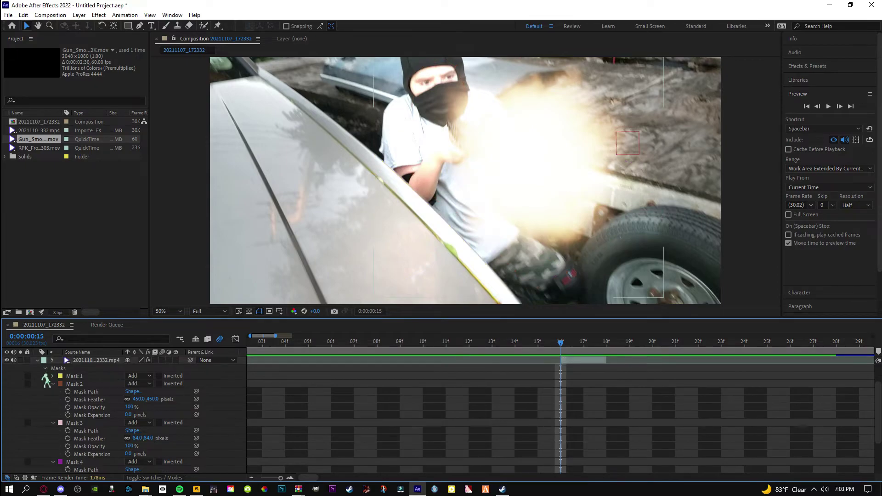
pyautogui.click(52, 384)
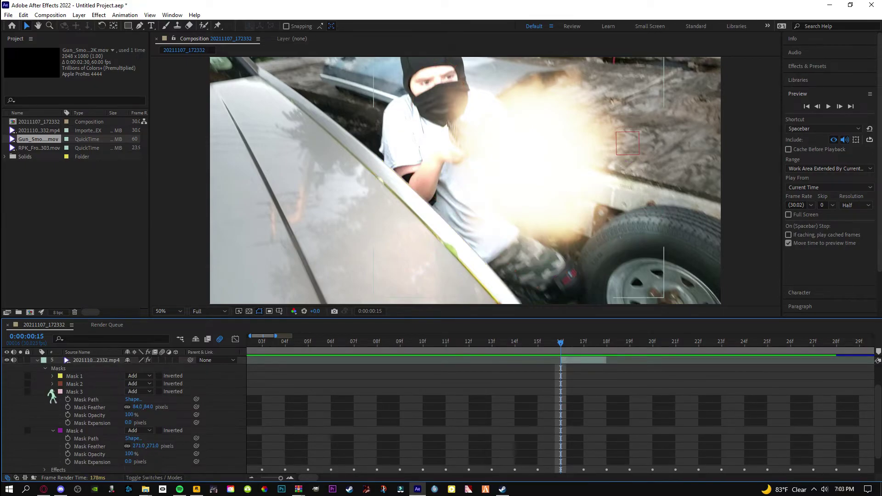
pyautogui.click(53, 430)
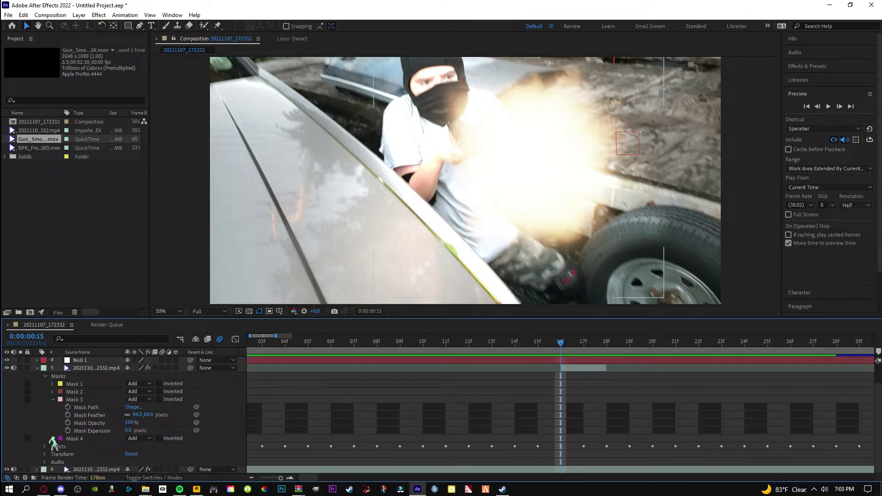
pyautogui.click(52, 400)
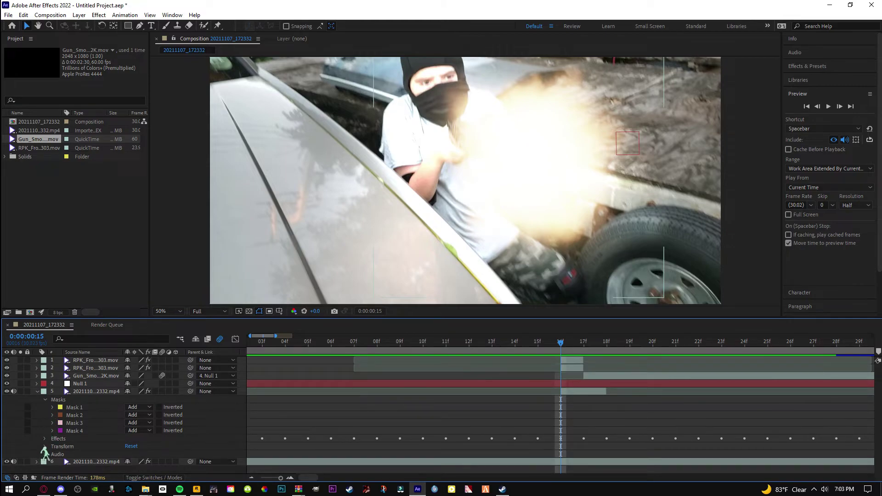
pyautogui.click(45, 447)
pyautogui.click(597, 378)
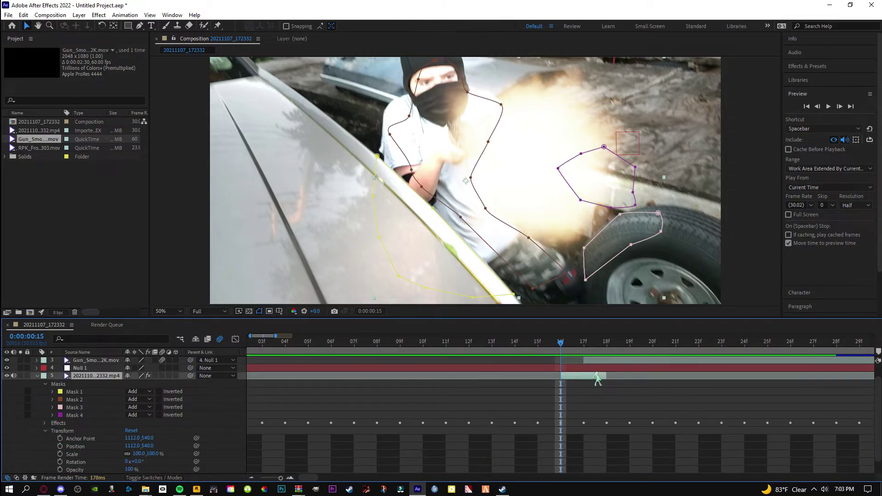
pyautogui.scroll(-1, 92, 395)
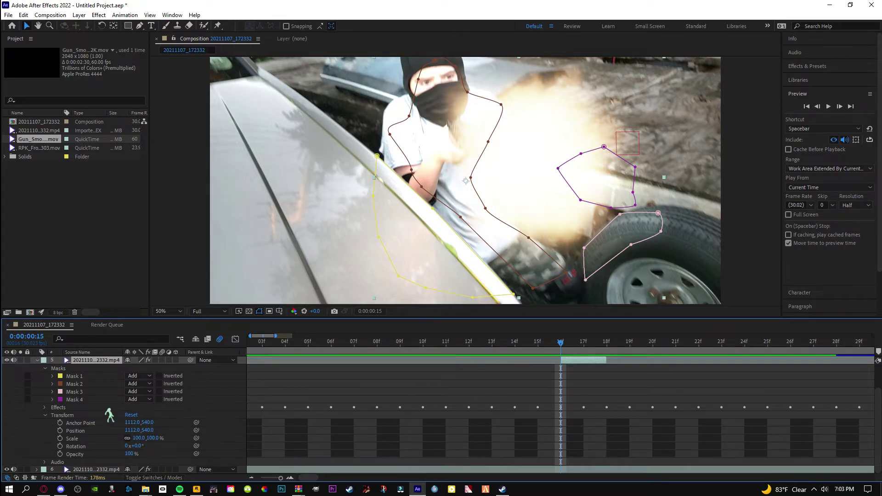
pyautogui.click(60, 454)
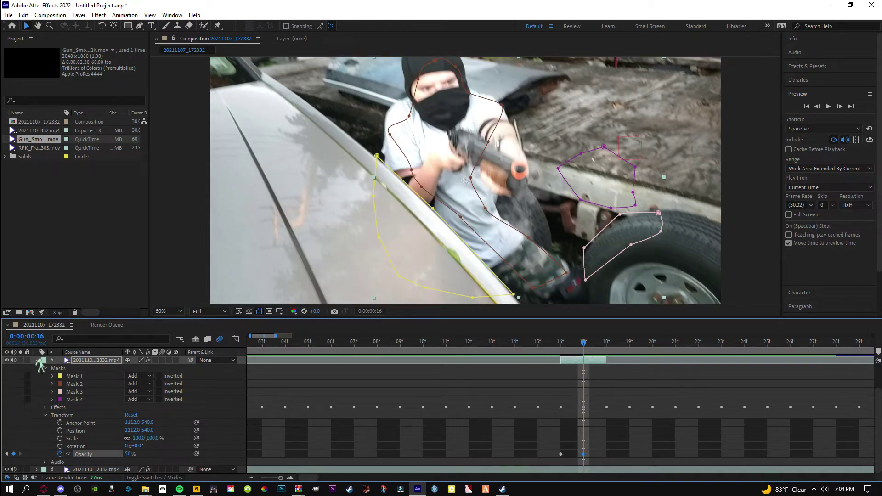
pyautogui.click(39, 363)
pyautogui.click(37, 360)
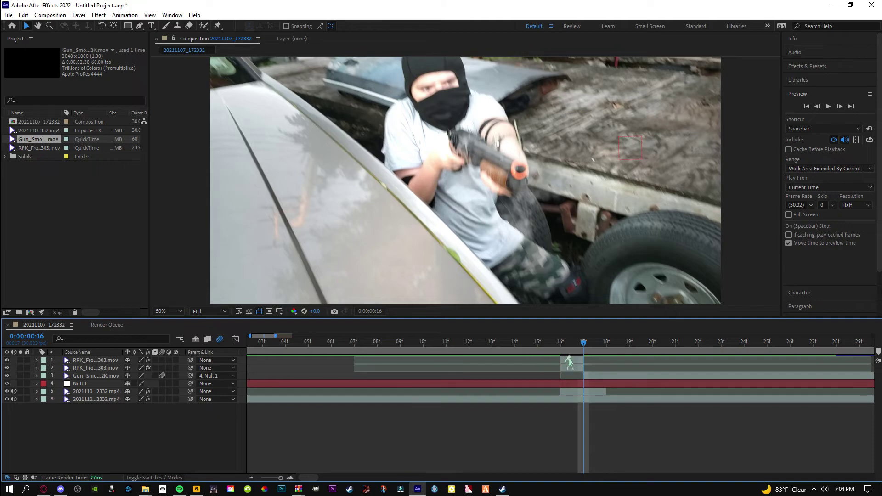
# - Return to the flash frame at 0:00:00:15 and show the whole shot in the timeline for review
pyautogui.moveTo(574, 347)
pyautogui.mouseDown()
pyautogui.moveTo(562, 349)
pyautogui.moveTo(608, 349)
pyautogui.moveTo(548, 340)
pyautogui.moveTo(567, 339)
pyautogui.mouseUp()
pyautogui.scroll(-4, 567, 340)
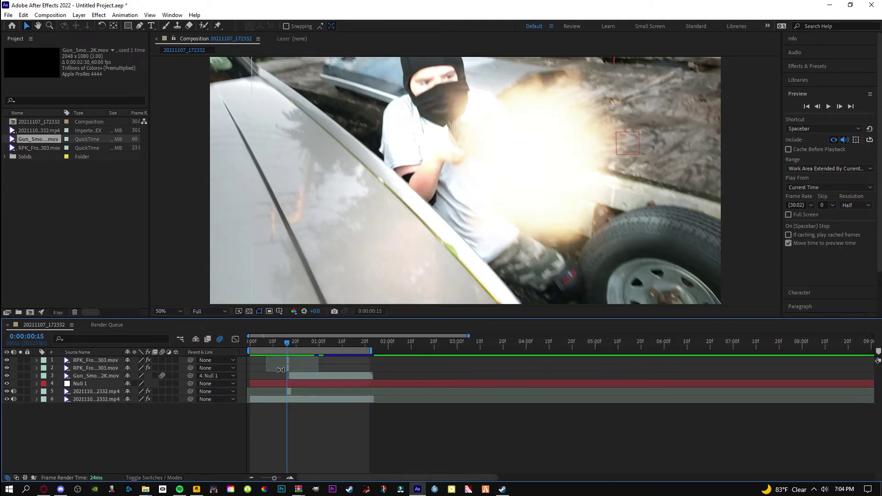